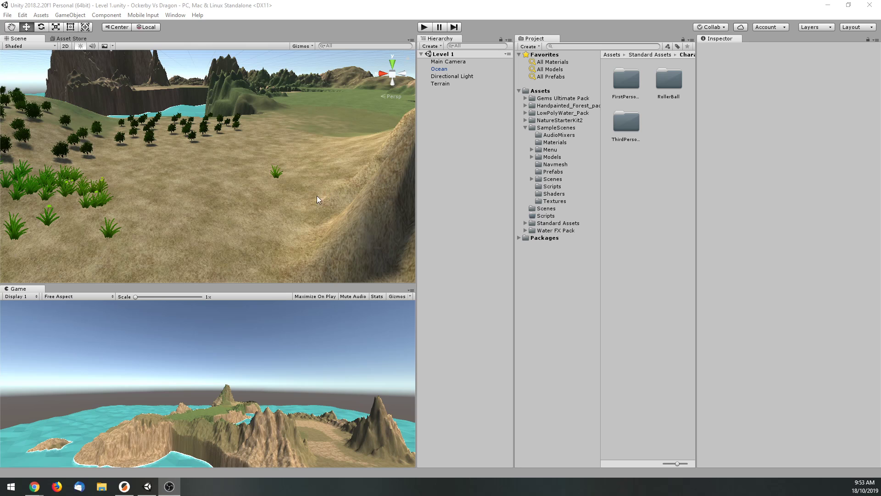
right_drag(302, 194, 276, 195)
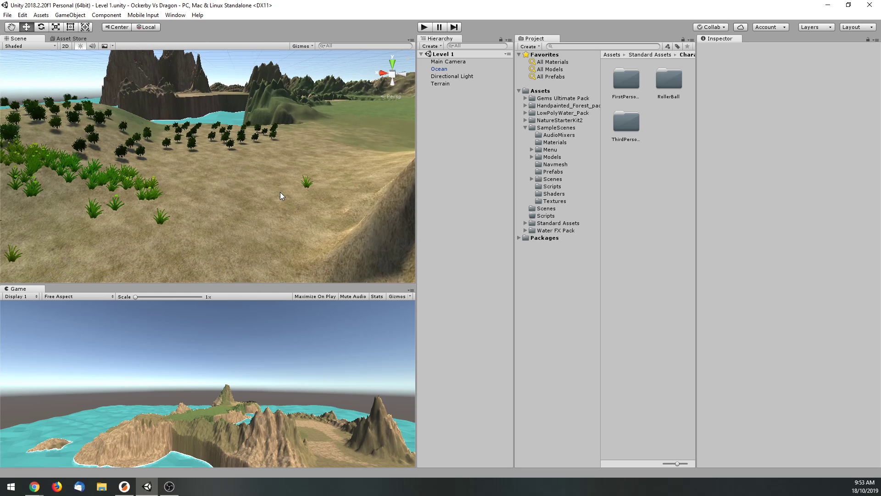
scroll(280, 196, up, 3)
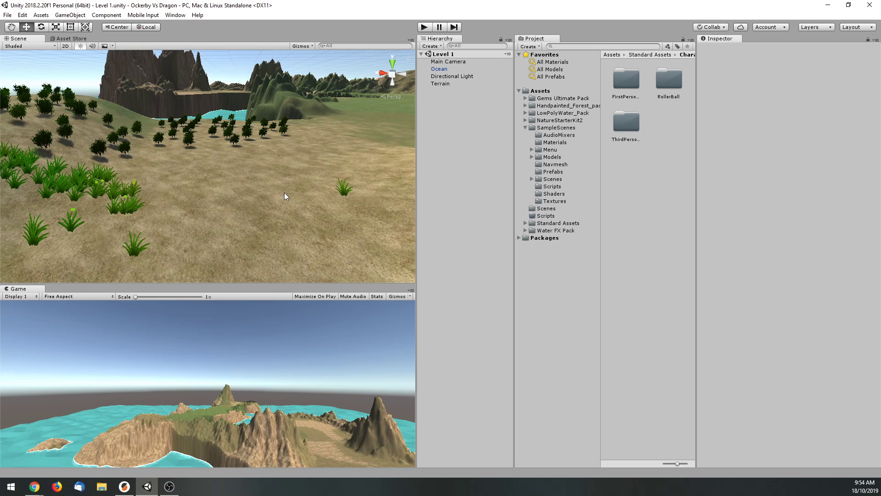
right_drag(322, 187, 266, 188)
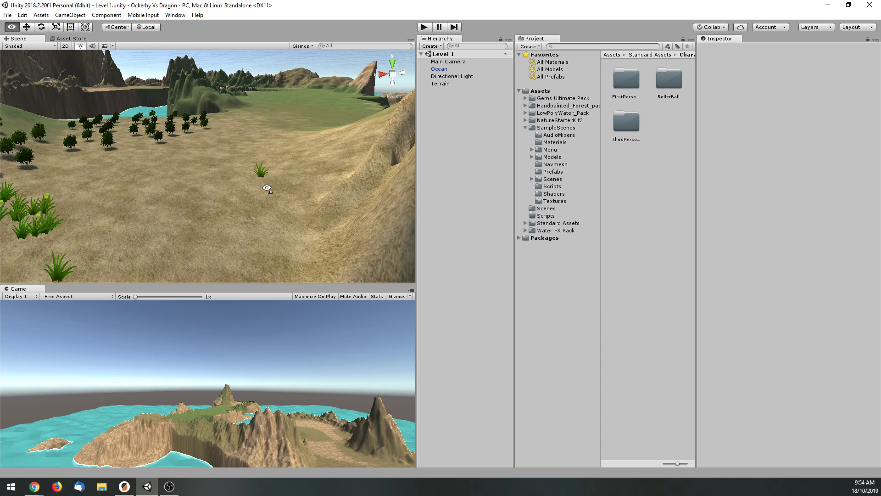
right_drag(267, 188, 267, 189)
Step: Search the Asset Store for "standard assets", look over the Unity Technologies package, and return to the Scene view
click(175, 15)
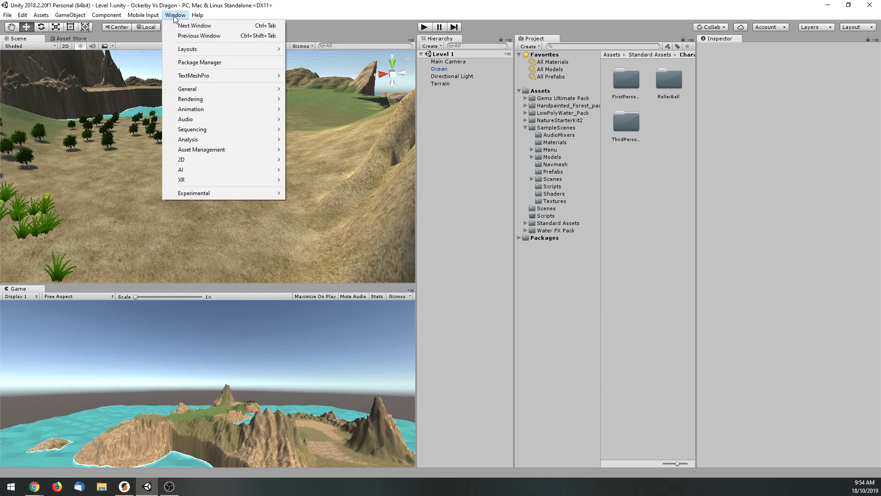
mouse_move(201, 90)
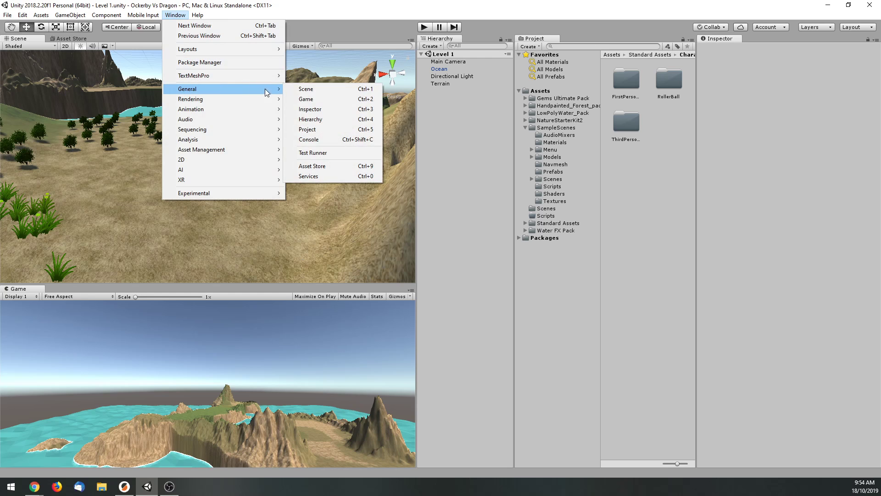
click(67, 40)
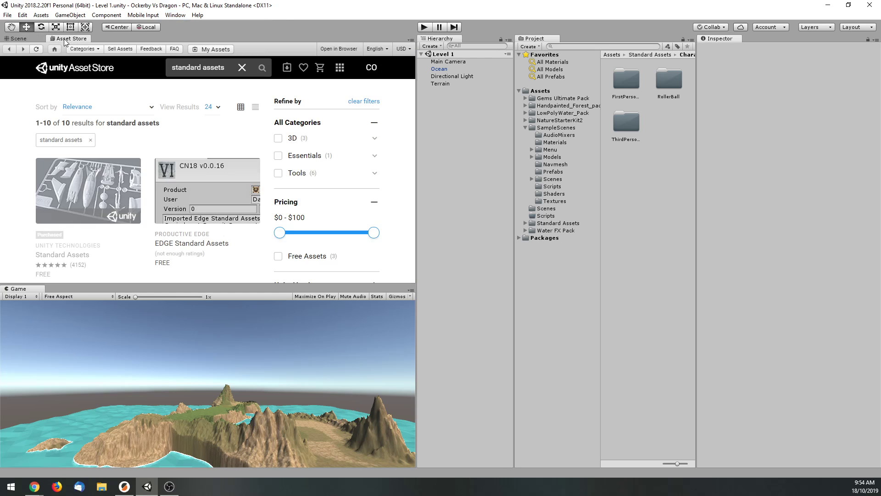
click(242, 67)
click(227, 73)
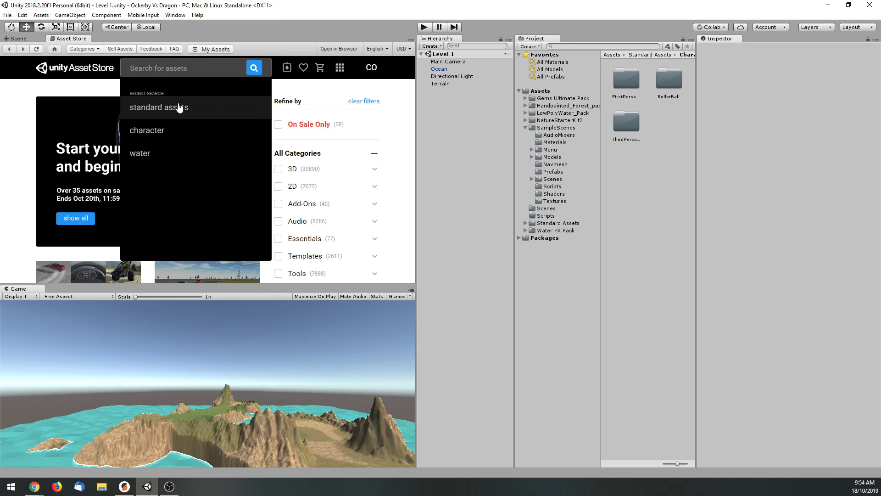
click(197, 109)
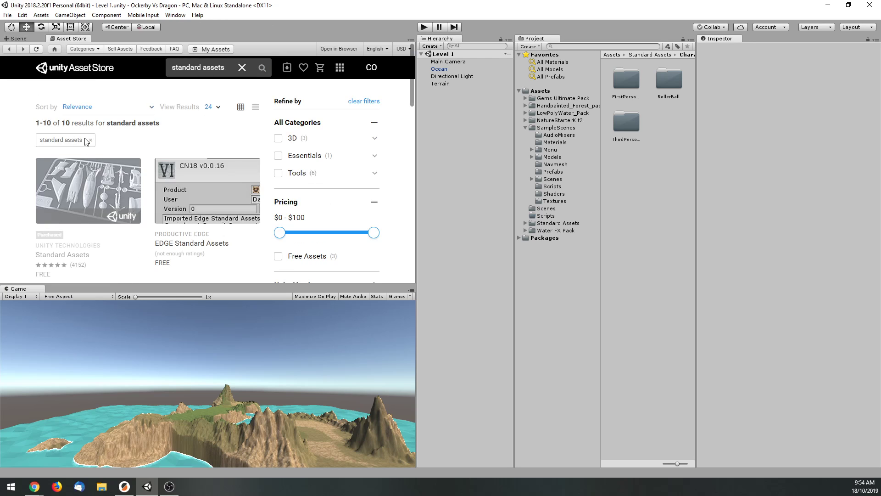
scroll(18, 148, down, 1)
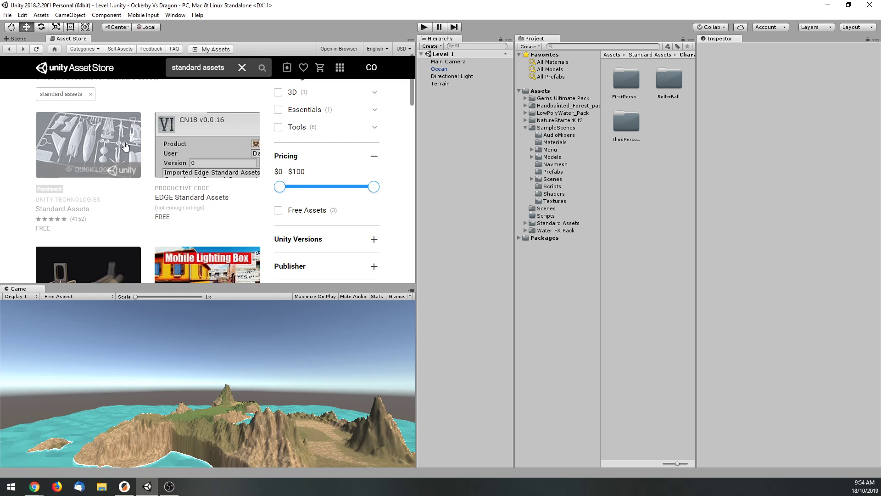
click(18, 38)
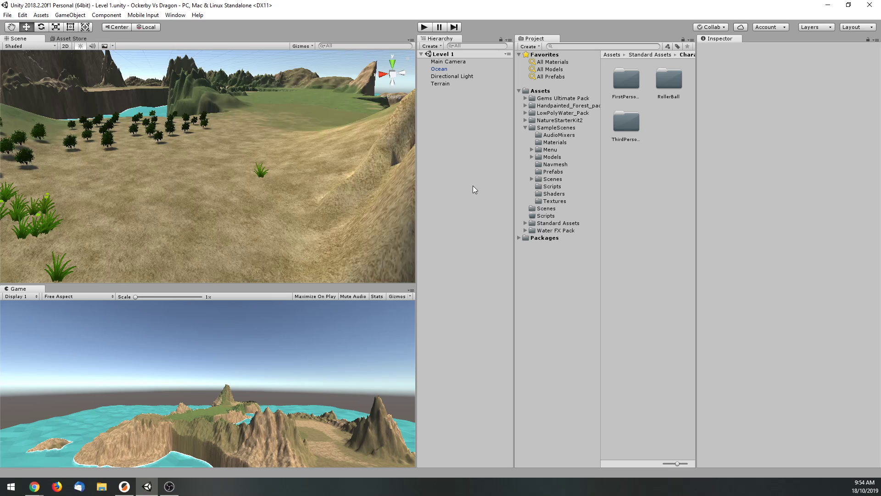
Step: Look through the FirstPersonCharacter, RollerBall and ThirdPersonCharacter folders under Standard Assets > Characters
click(525, 127)
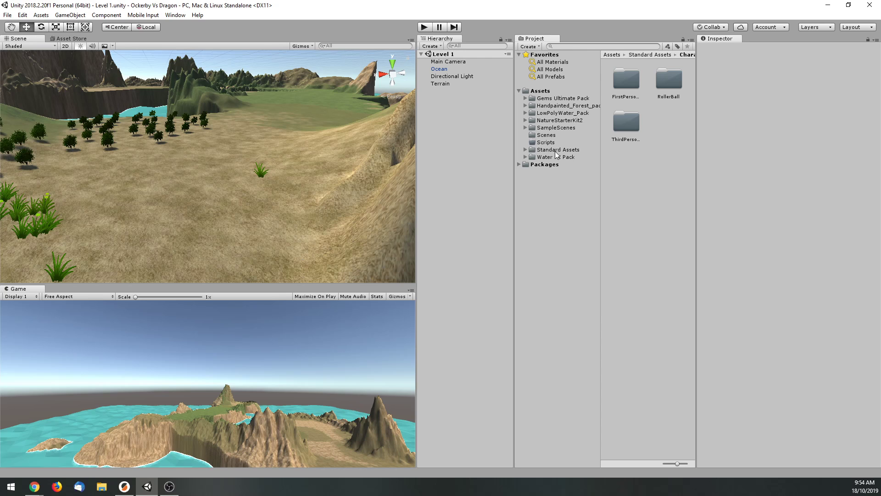
click(525, 150)
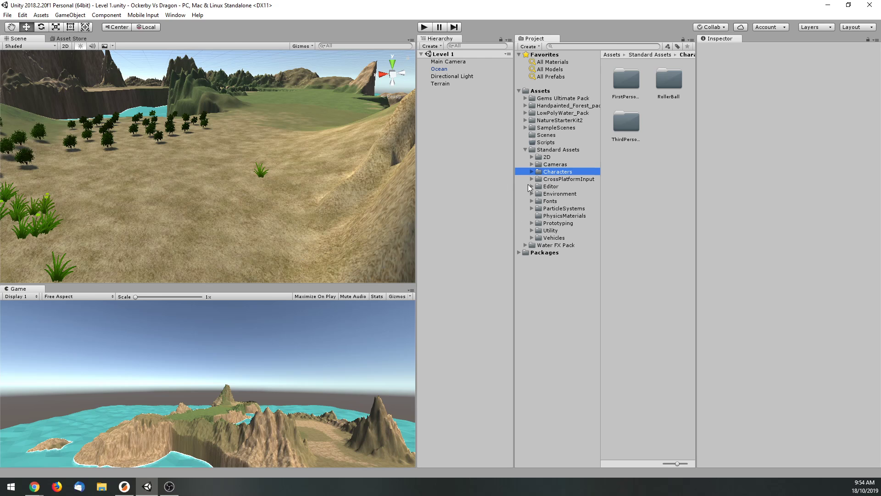
click(532, 171)
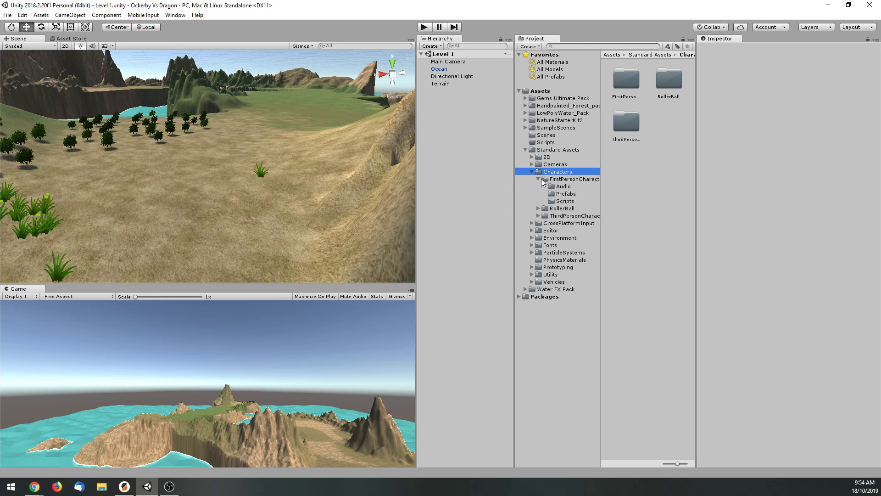
click(539, 179)
click(560, 179)
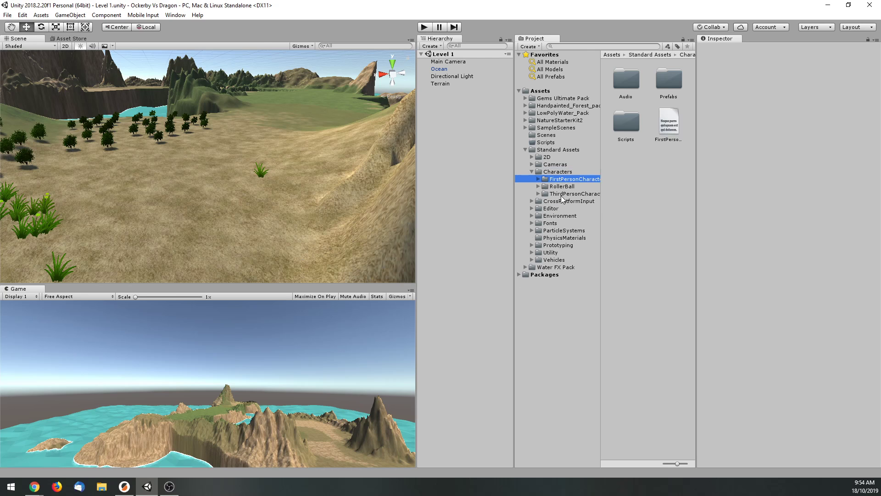
click(567, 186)
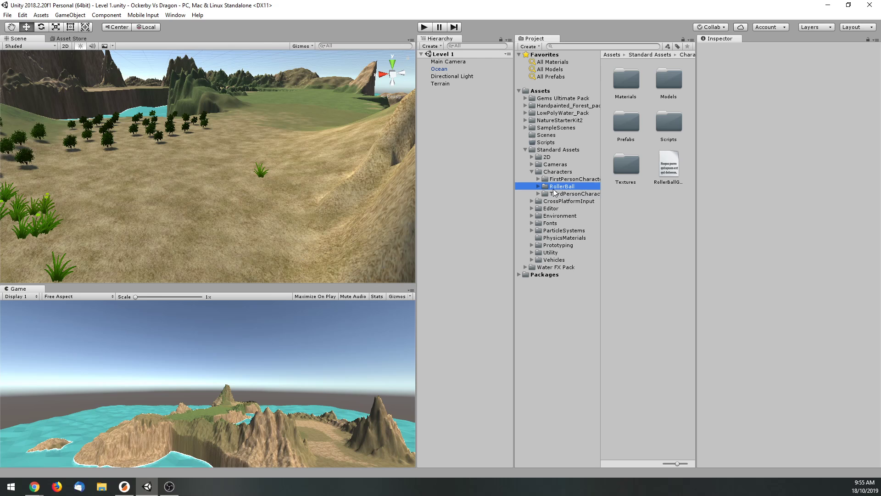
click(555, 195)
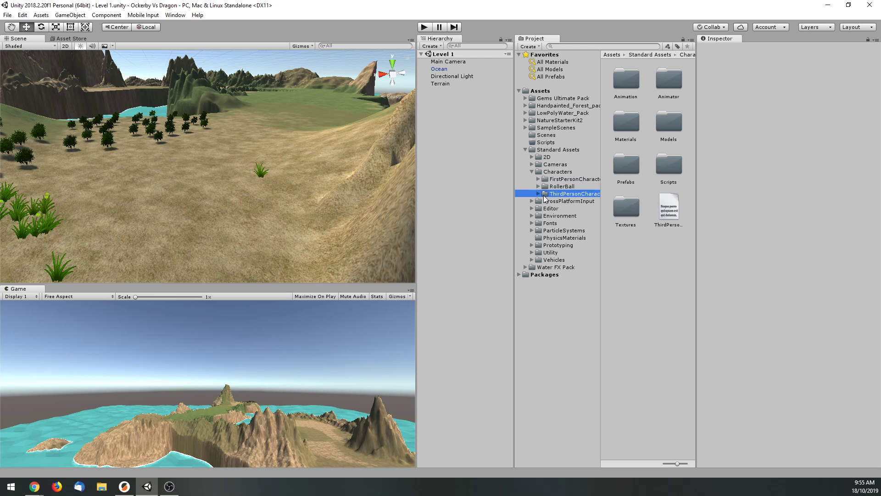
Step: Read the FirstPersonCharacterGuidelines file and look at the sound clips in the FirstPersonCharacter Audio folder
click(557, 179)
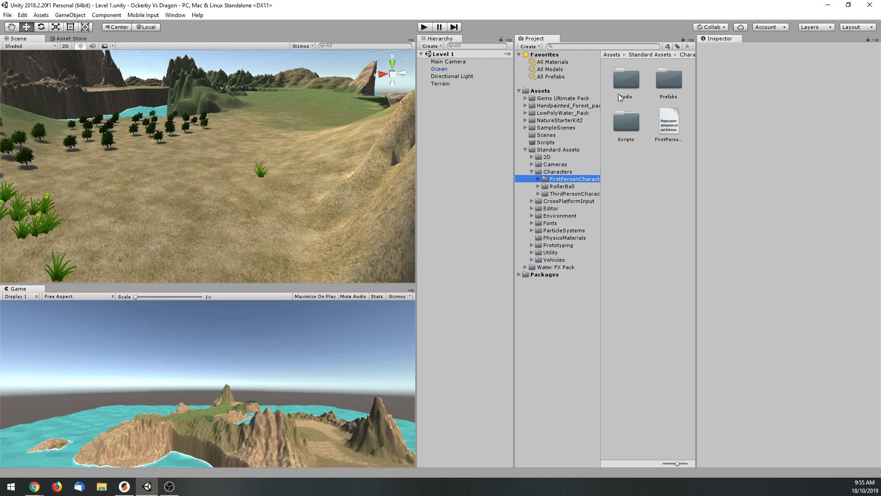
click(668, 123)
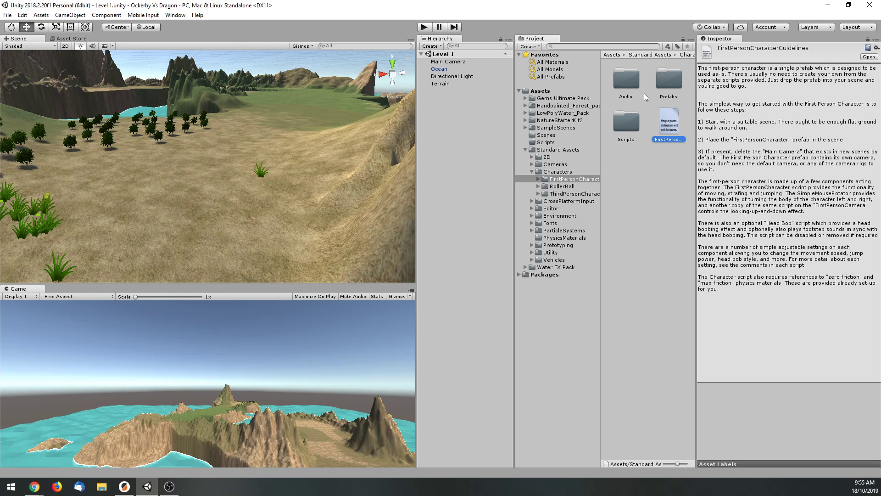
click(634, 84)
double_click(633, 84)
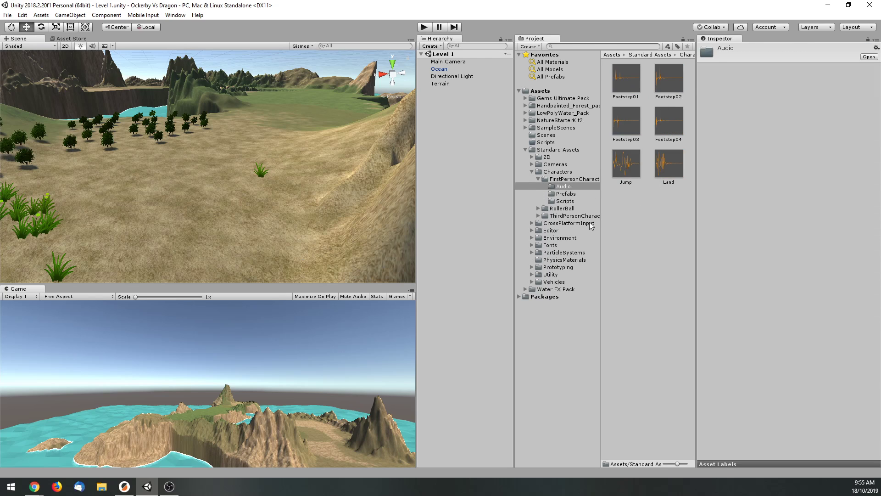
Step: Examine the component settings of the FPSController and RigidBodyFPSController prefabs in the FirstPersonCharacter Prefabs folder
click(569, 194)
click(623, 80)
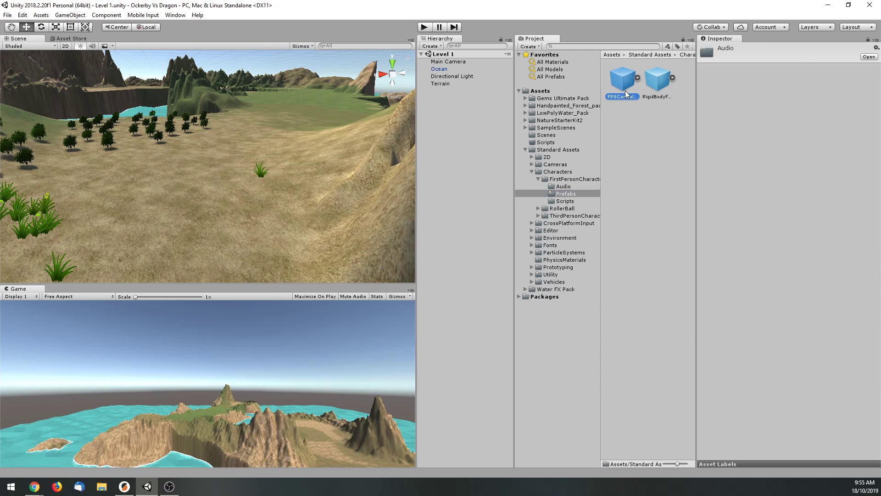
click(655, 83)
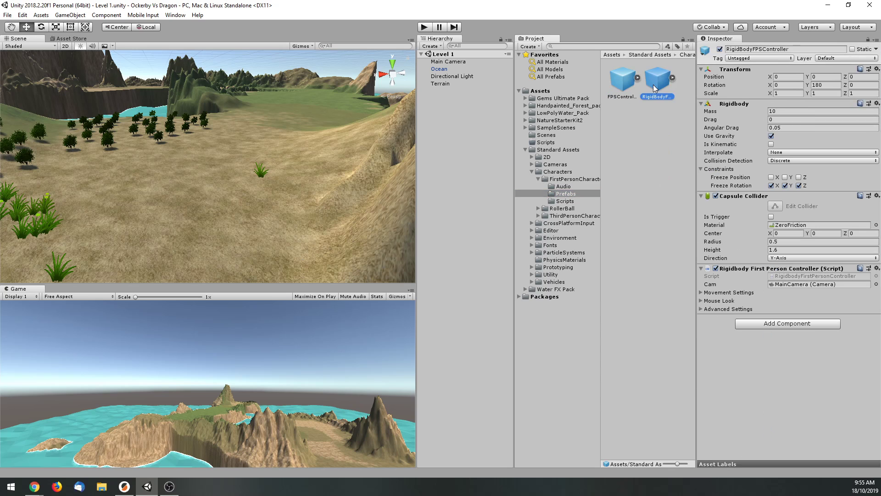
click(629, 87)
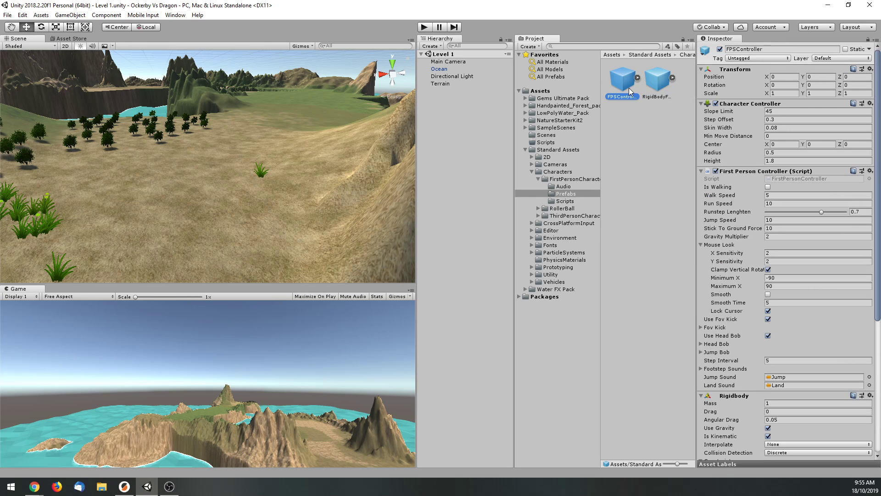
scroll(744, 189, down, 10)
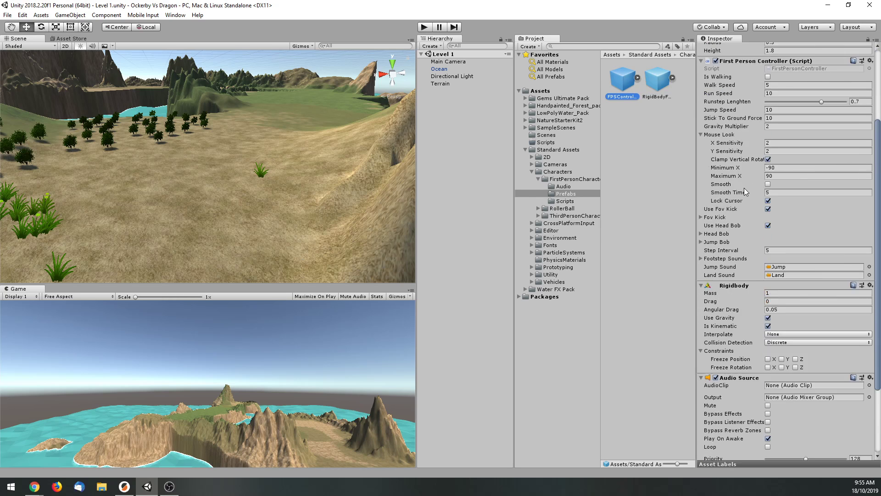
click(652, 98)
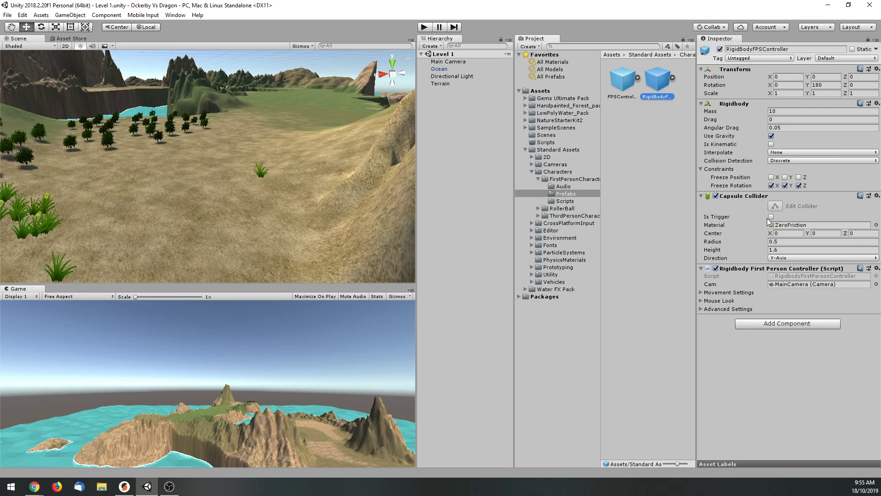
Step: Examine the FirstPersonController, HeadBob, MouseLook and RigidbodyFirstPersonController scripts in the FirstPersonCharacter Scripts folder
click(564, 202)
click(635, 82)
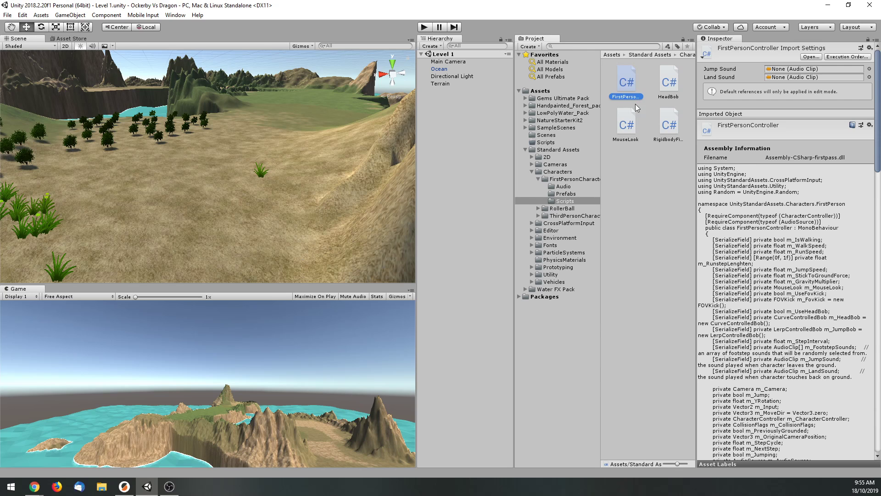
click(665, 77)
click(625, 130)
click(672, 128)
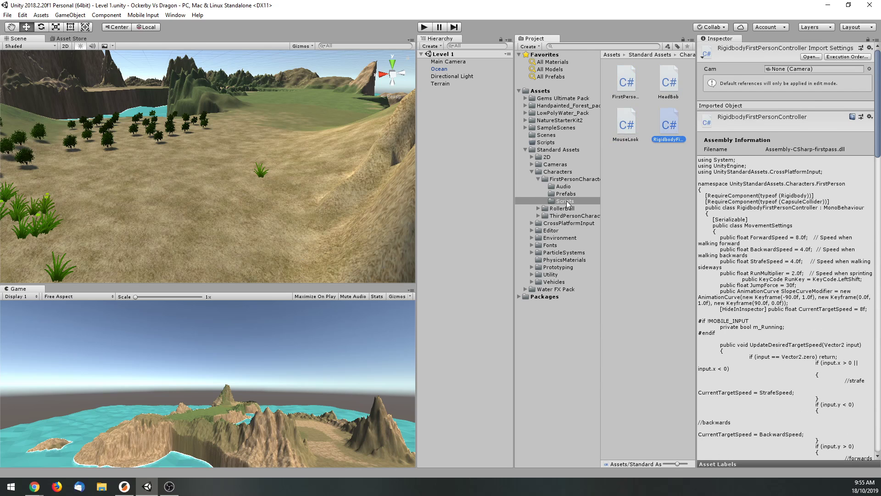
Step: Place the FPSController prefab on the open ground beside the lone grass clump and raise it slightly above the terrain
click(567, 193)
drag(623, 92, 246, 179)
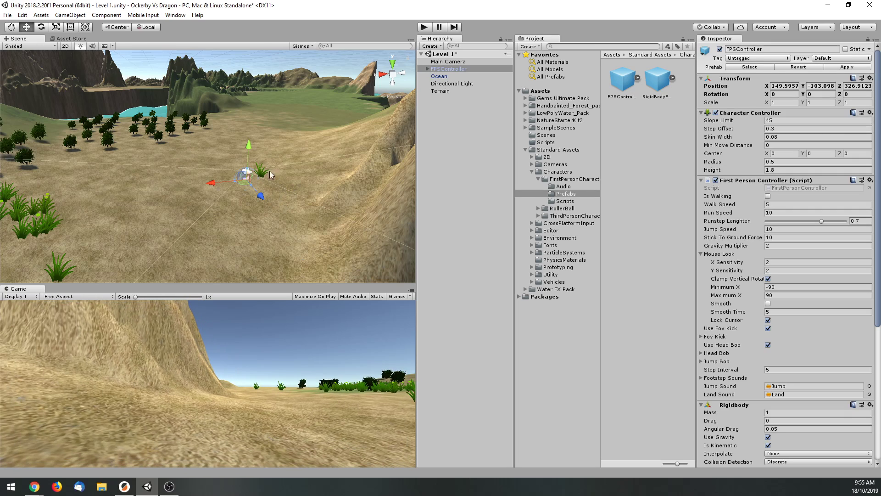
drag(249, 147, 269, 138)
scroll(279, 189, up, 5)
Step: Play the level and test walking, turning and jumping with the first-person character on the open ground around the lone grass clump
click(424, 26)
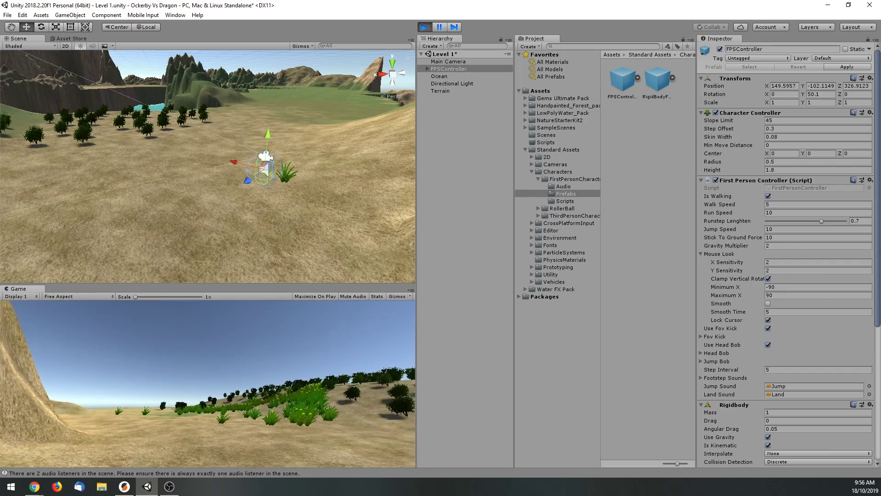
key(w)
key(d)
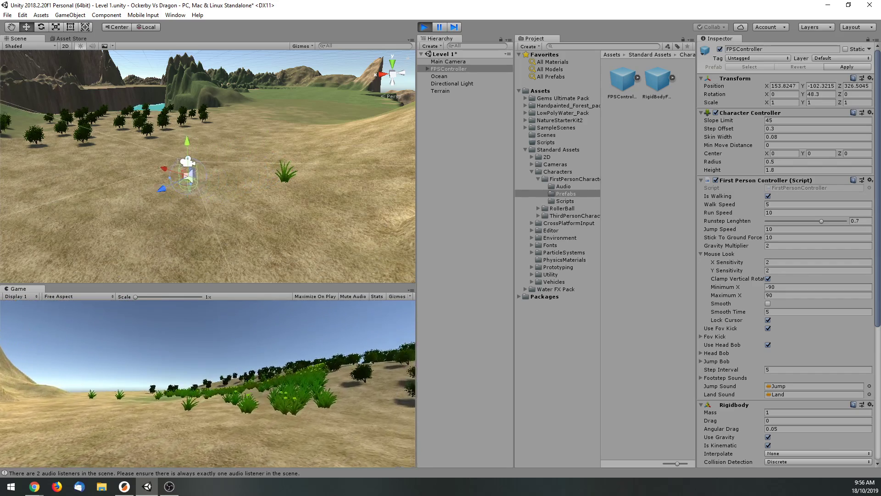
key(a)
key(s)
key(d)
key(w)
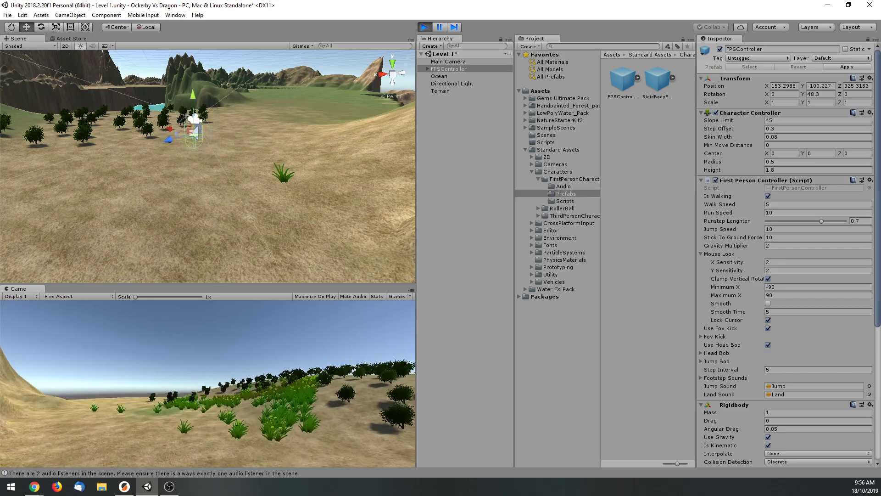
key(d)
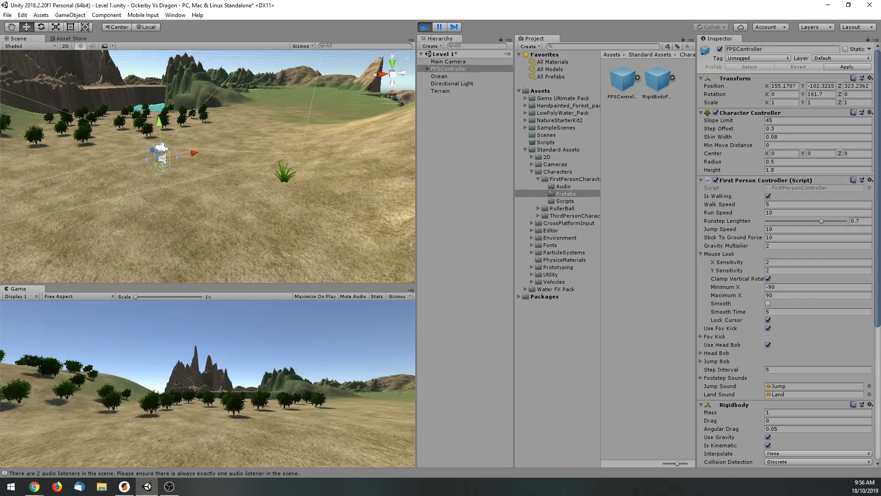
key(w)
key(d)
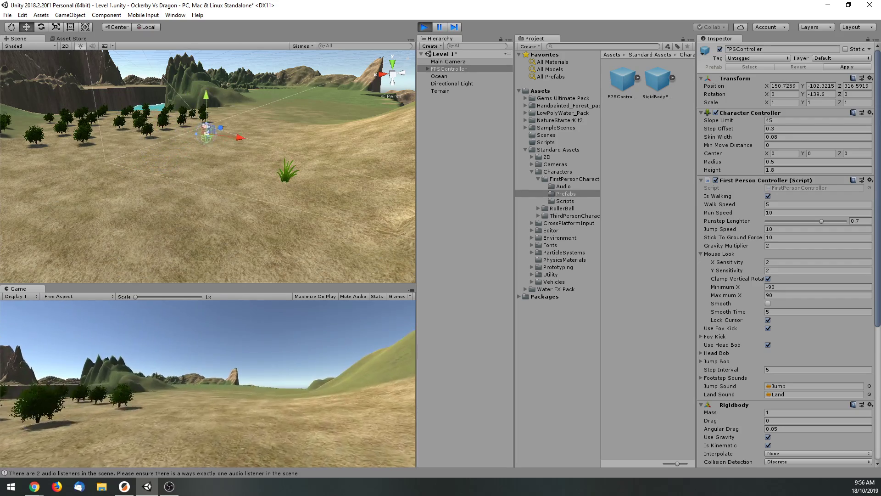
key(space)
key(space)
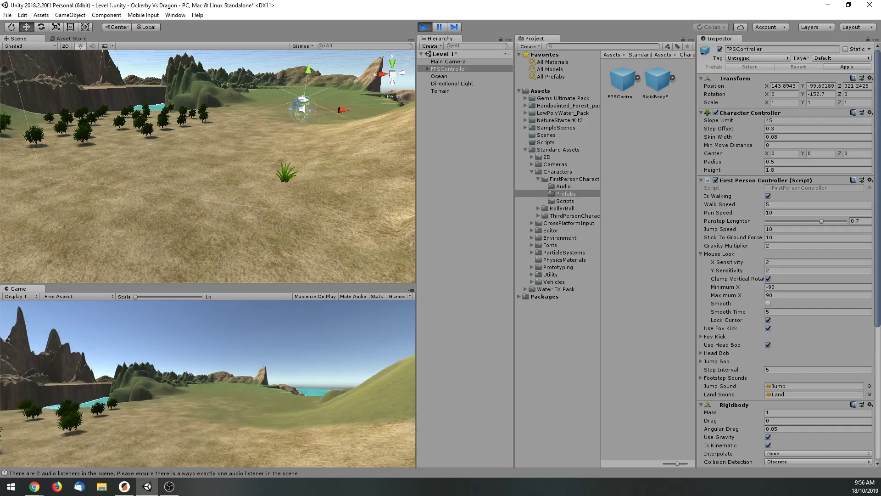
key(a)
key(space)
key(w)
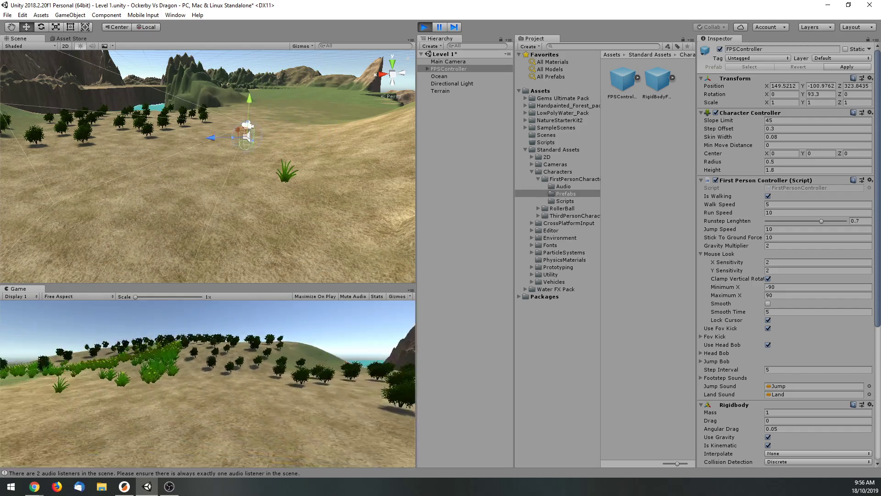
key(a)
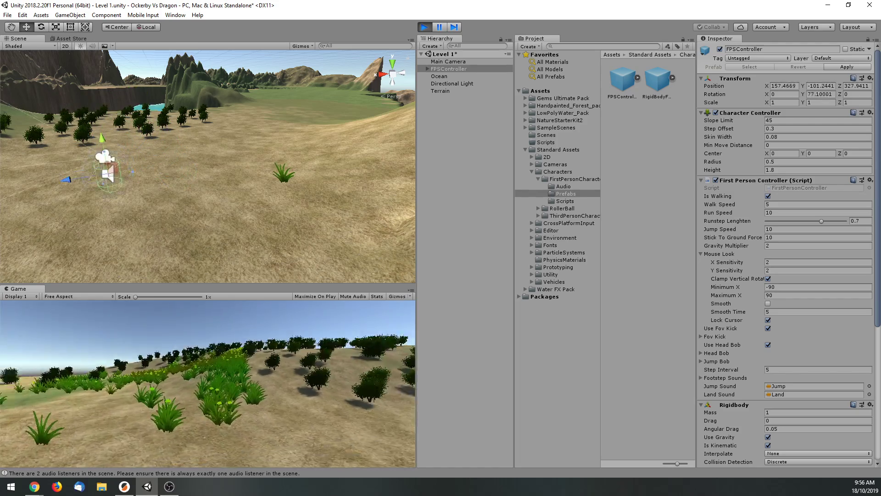
key(space)
key(d)
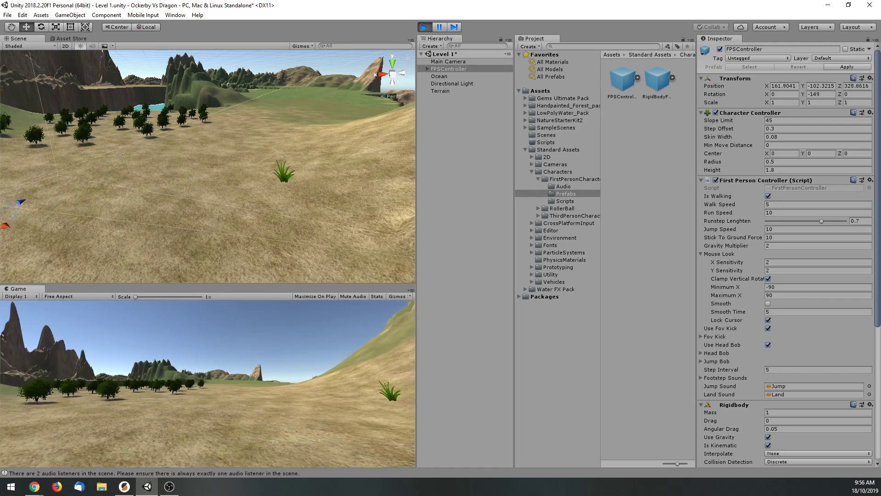
key(w)
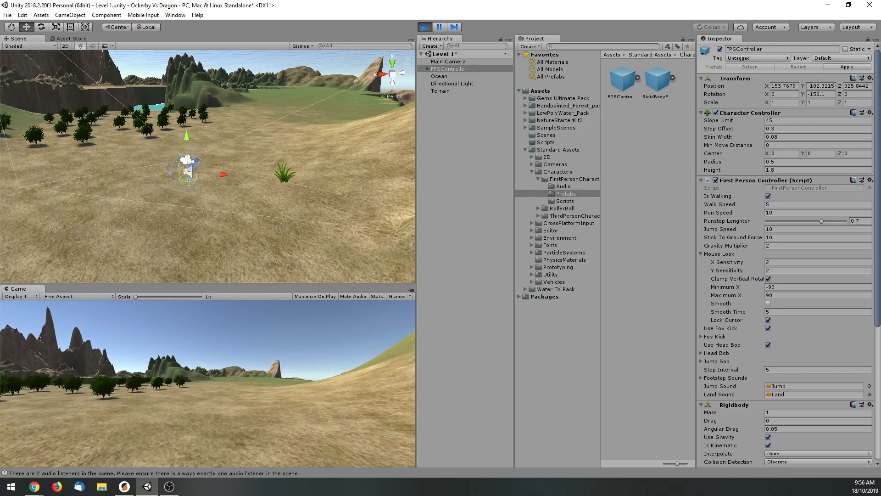
Step: Test backward, forward and sideways movement and a sideways jump near the grass clump, and end the play test
key(s)
key(s)
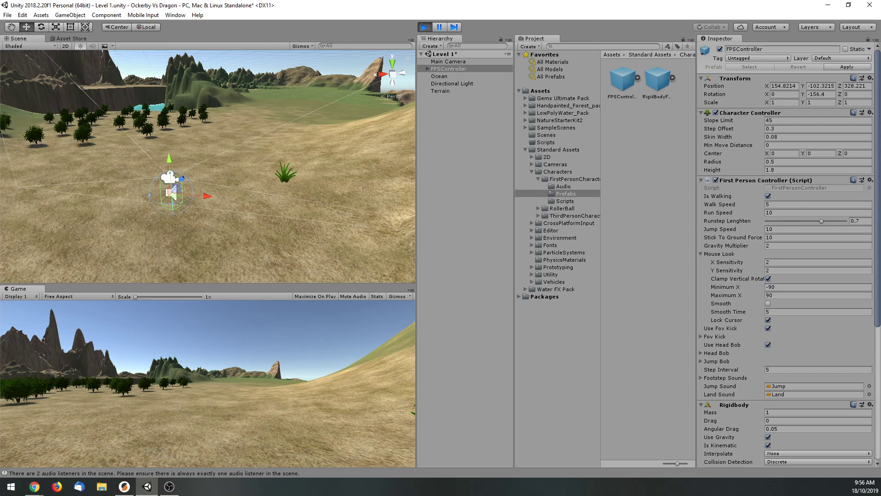
key(w)
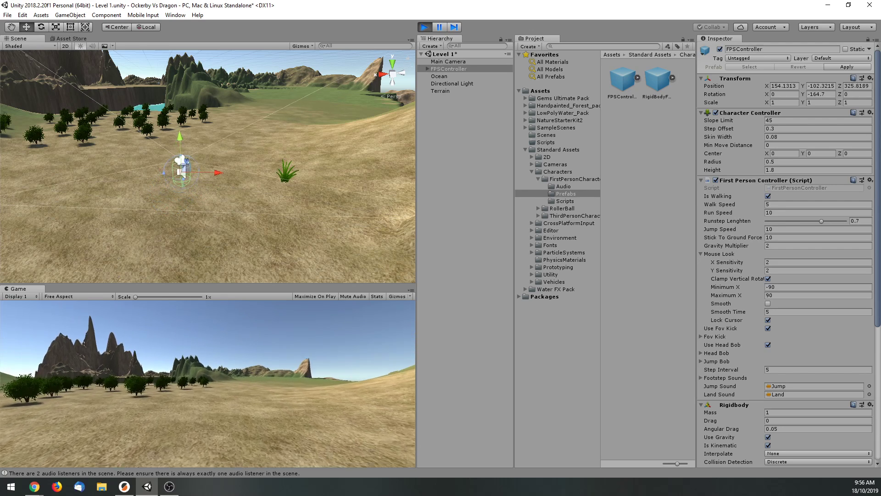
key(w)
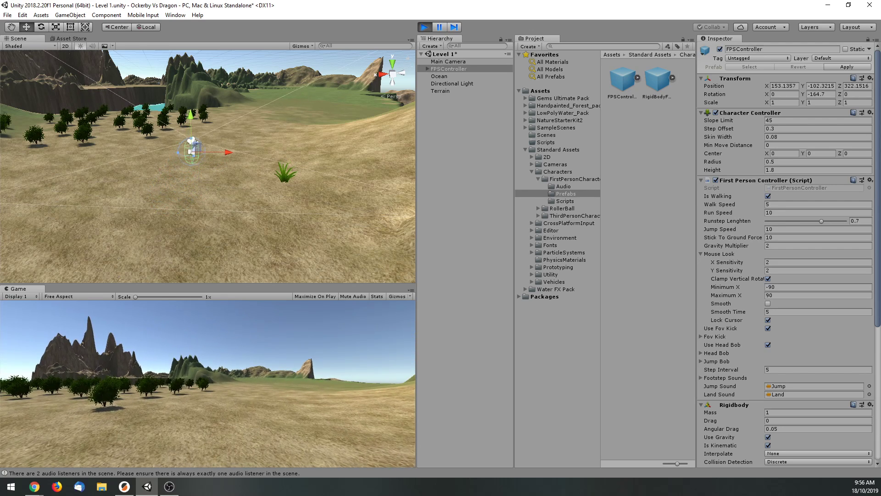
key(d)
key(s)
key(d)
key(space)
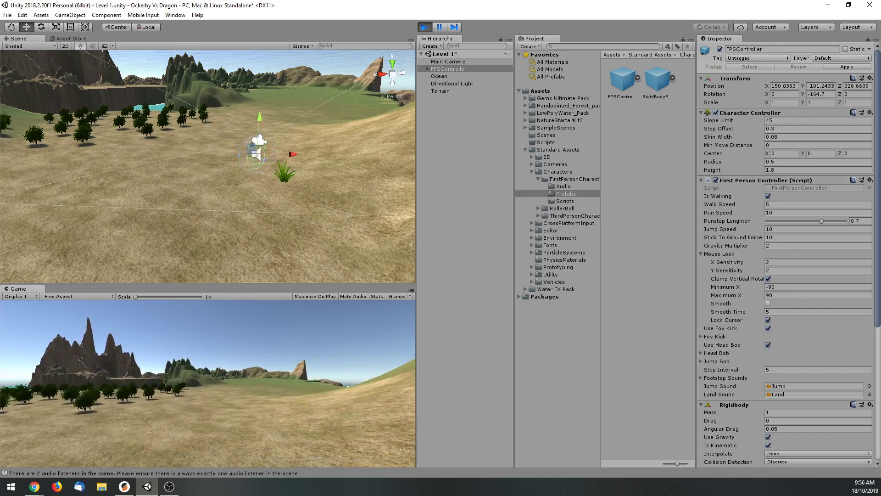
key(d)
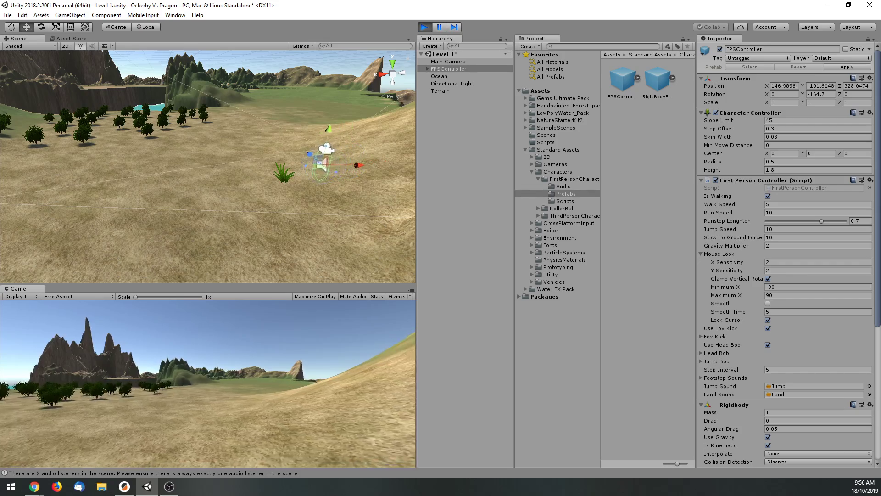
key(a)
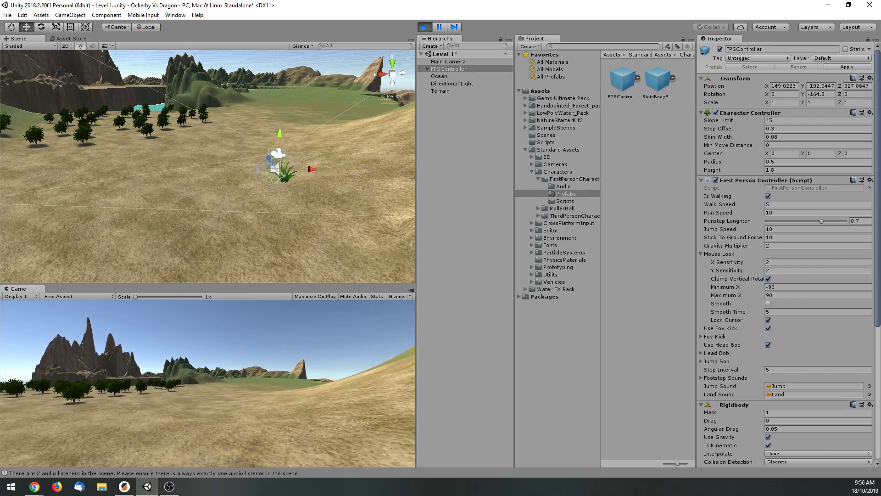
key(a)
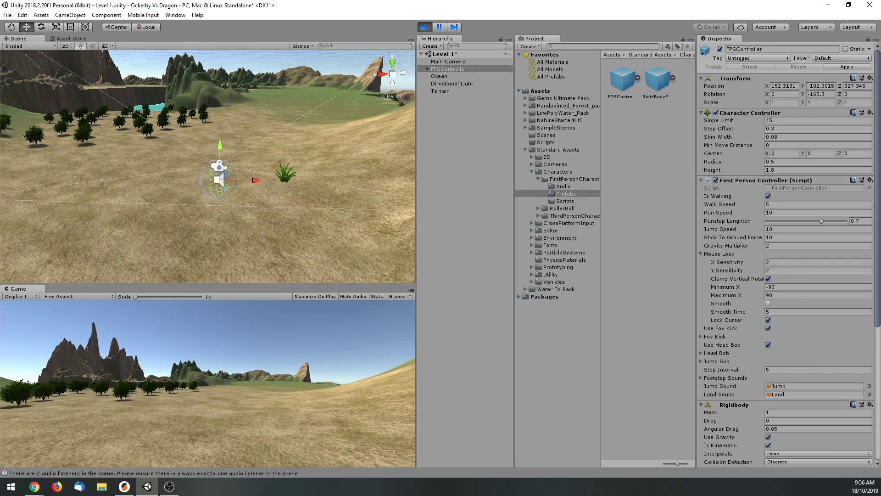
key(w)
key(d)
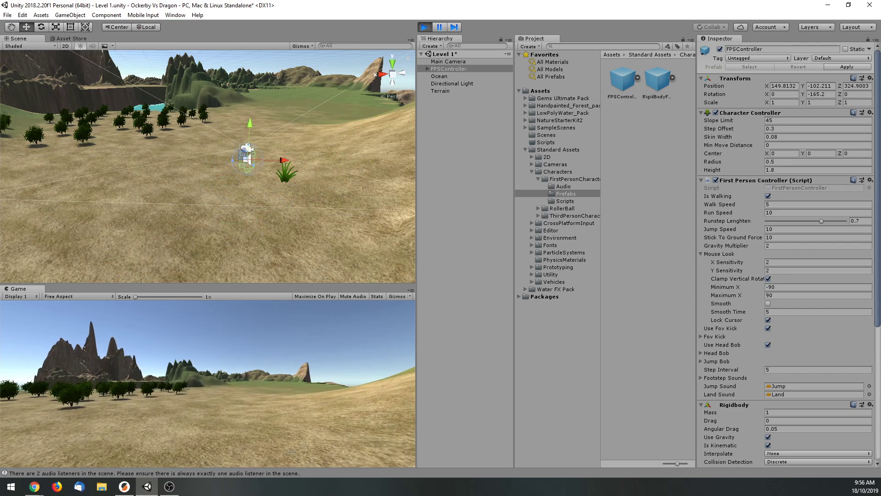
key(Escape)
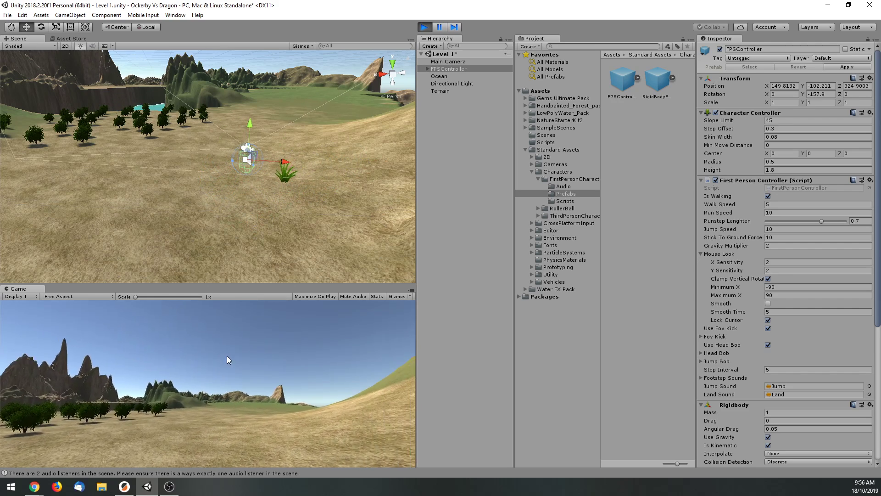
click(425, 27)
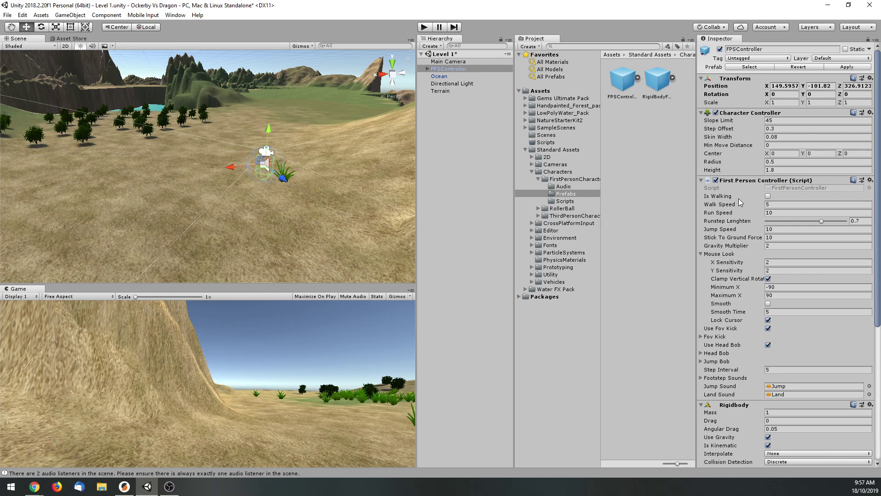
Step: Examine the FPSController's script, Rigidbody and Audio Source settings and the Camera and Audio Listener components on its FirstPersonCharacter child
scroll(739, 198, down, 3)
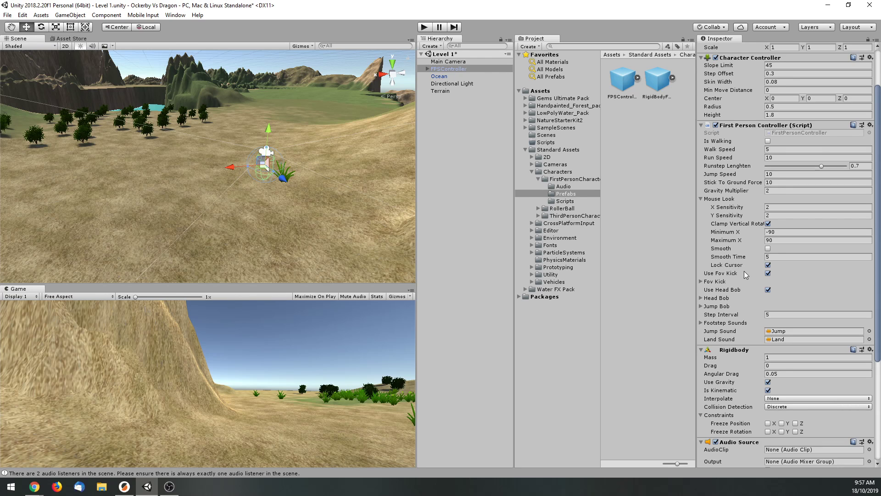
scroll(745, 271, down, 3)
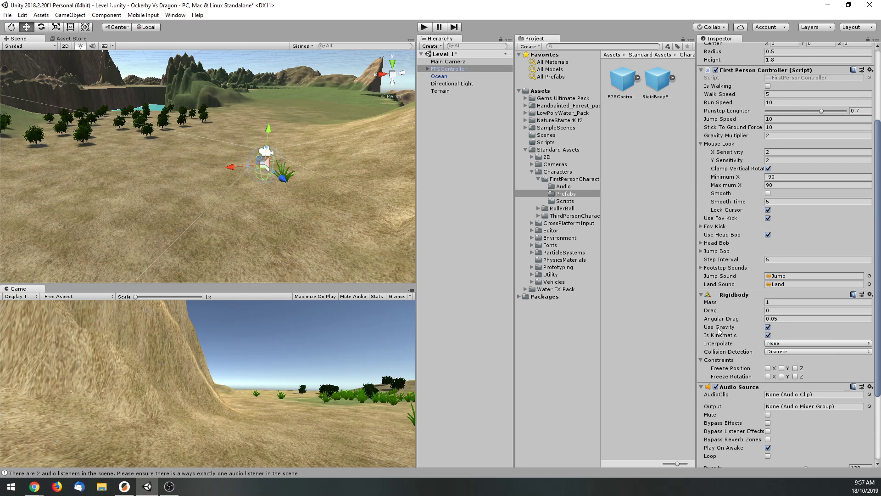
scroll(736, 323, down, 5)
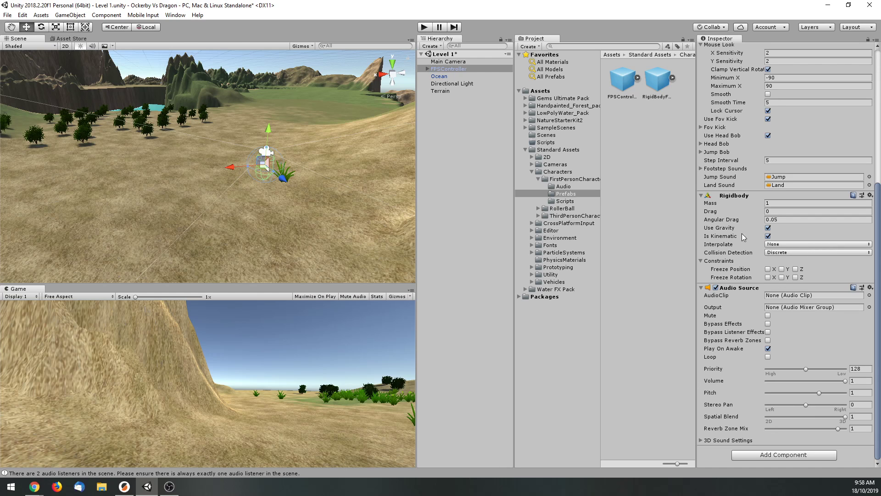
scroll(770, 301, up, 5)
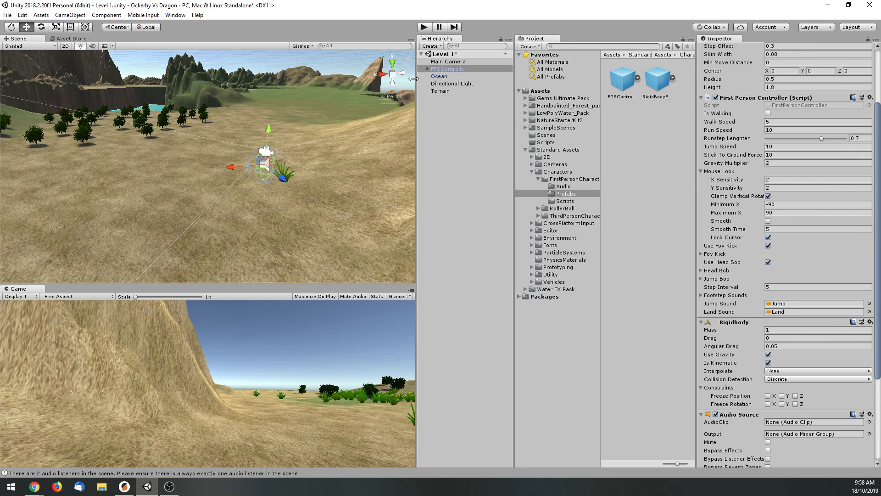
click(426, 69)
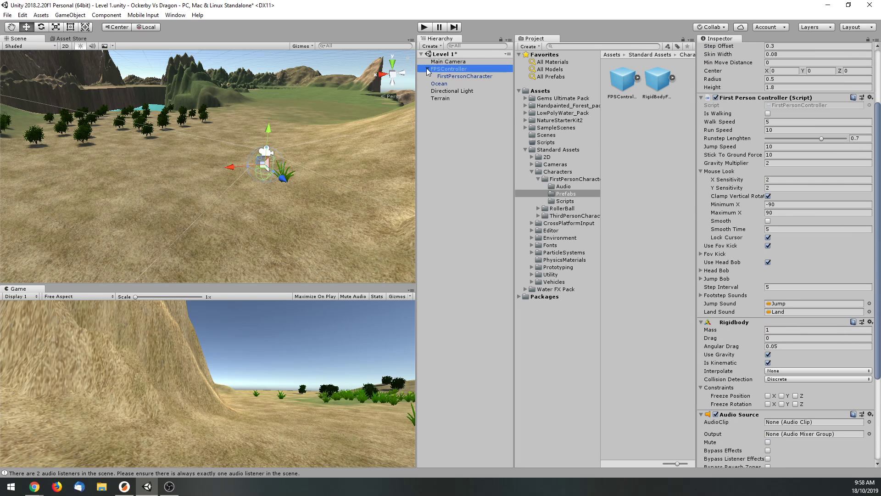
click(469, 77)
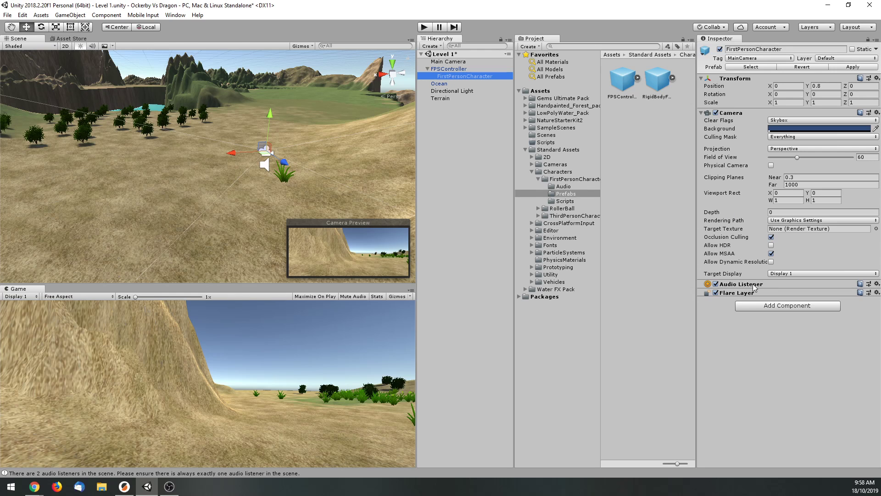
click(717, 284)
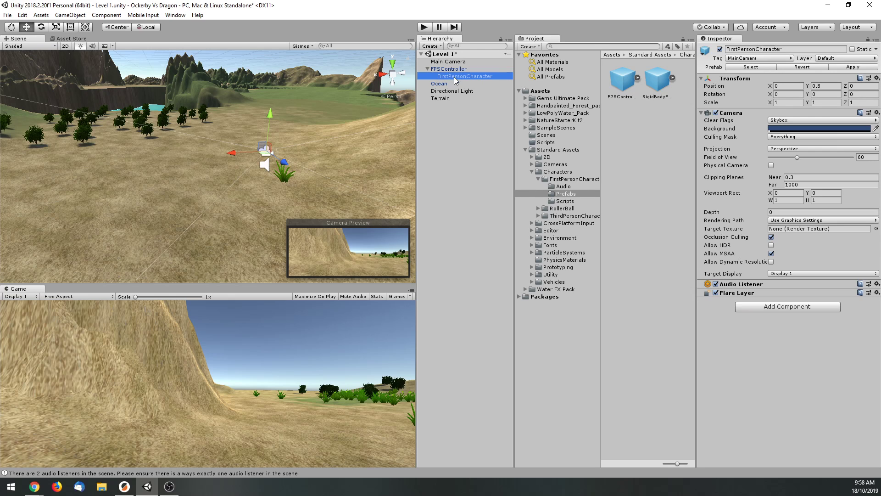
Step: Delete the Main Camera from the Level 1 scene and select the FirstPersonCharacter child object
click(443, 62)
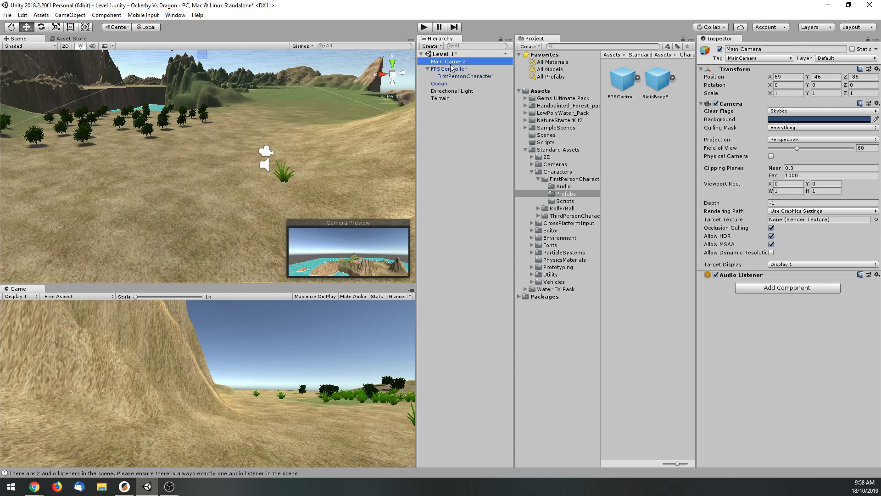
key(Delete)
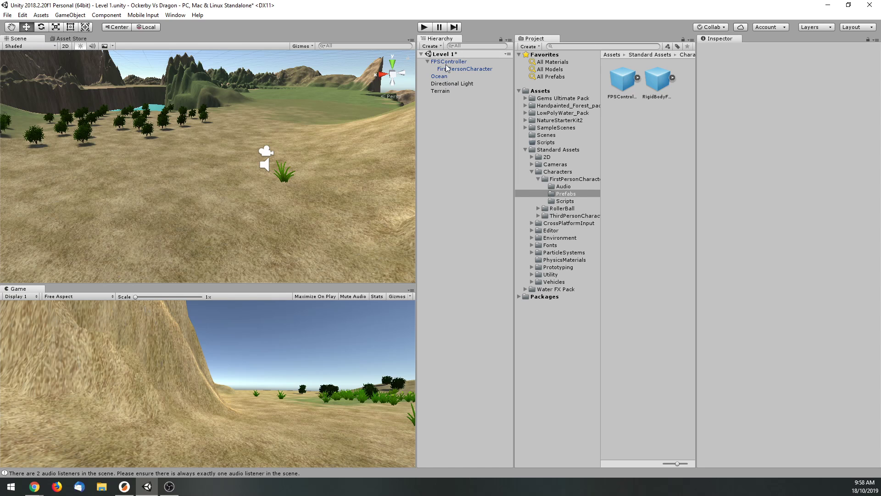
click(451, 70)
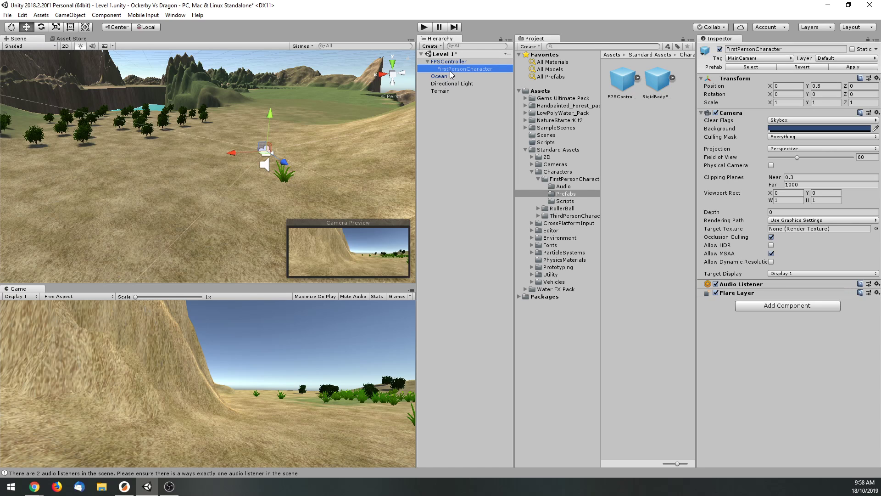
Step: Play the level and test walking, turning and jumping around the grass clump with only the FirstPersonCharacter's camera, and end the play test
click(425, 27)
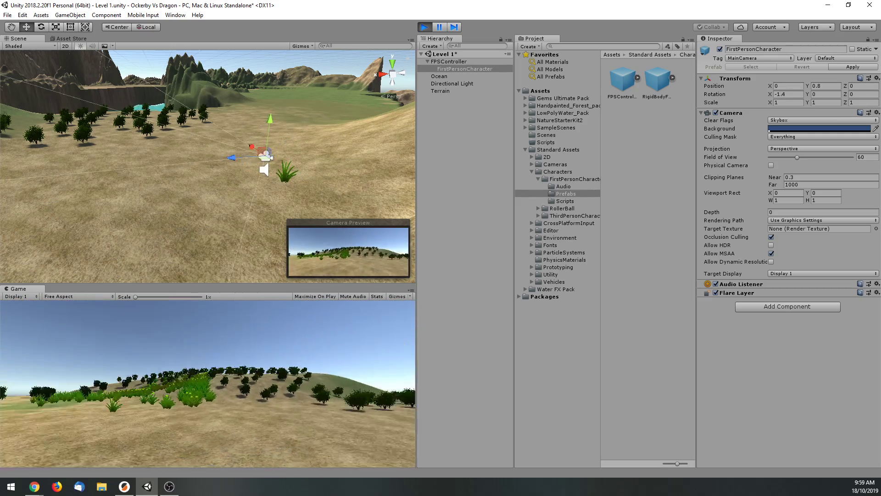
key(w)
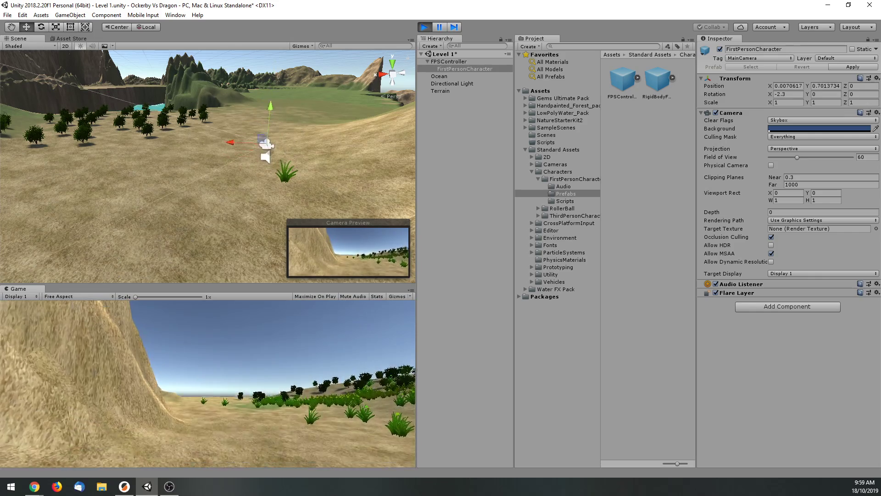
key(space)
key(d)
key(w)
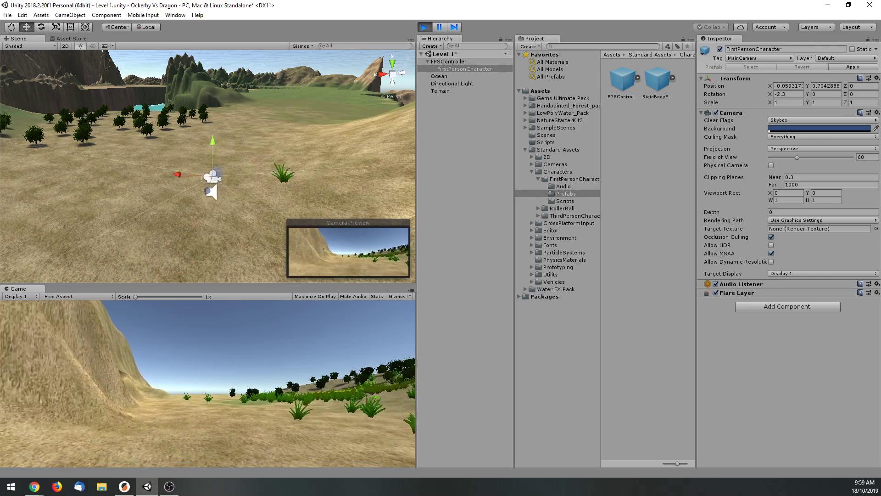
key(w)
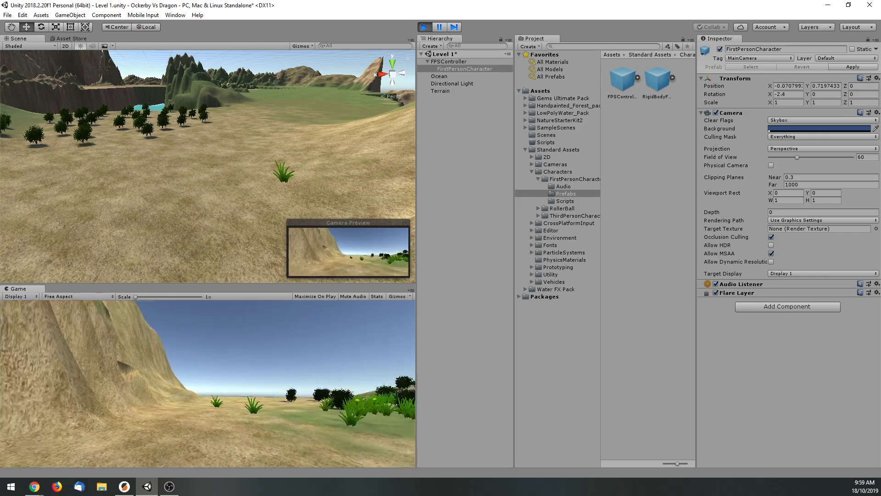
key(w)
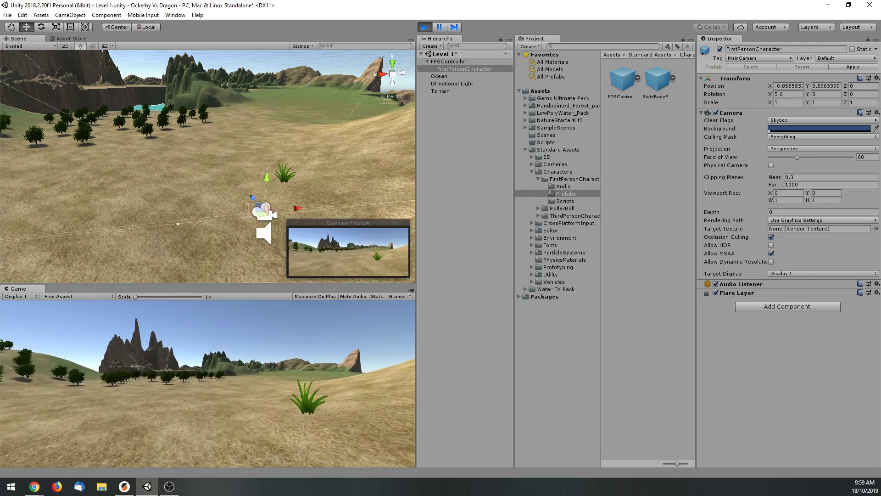
key(w)
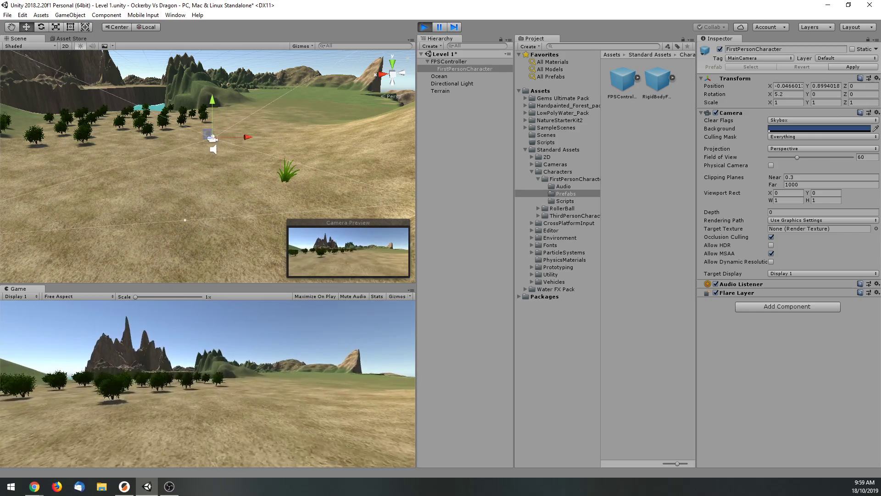
key(Escape)
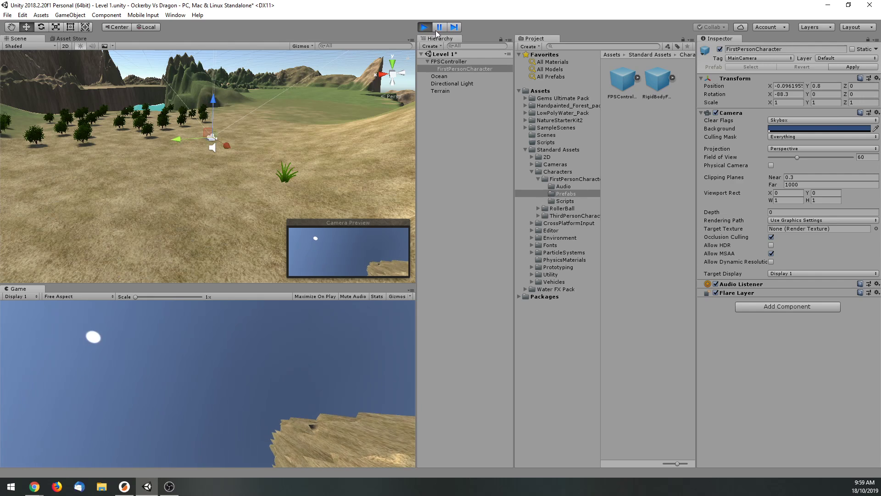
key(ctrl+p)
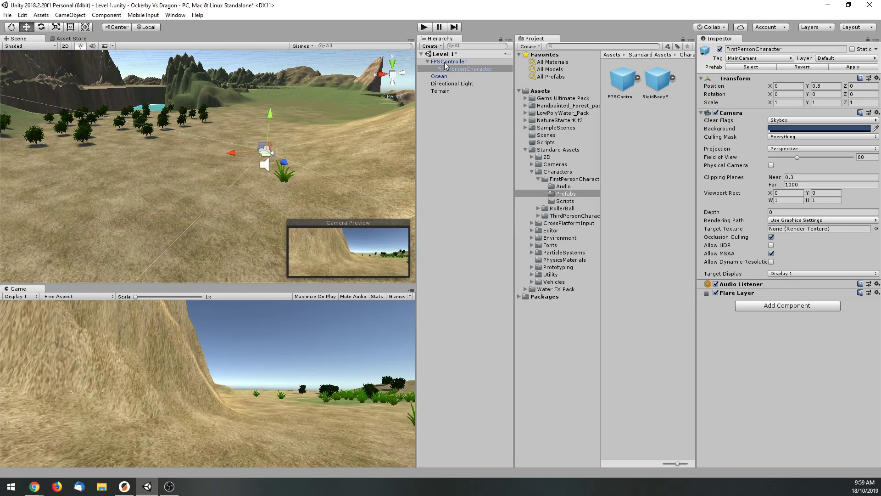
Step: Set the Walk Speed in the FPSController's First Person Controller script to 7.21
click(446, 61)
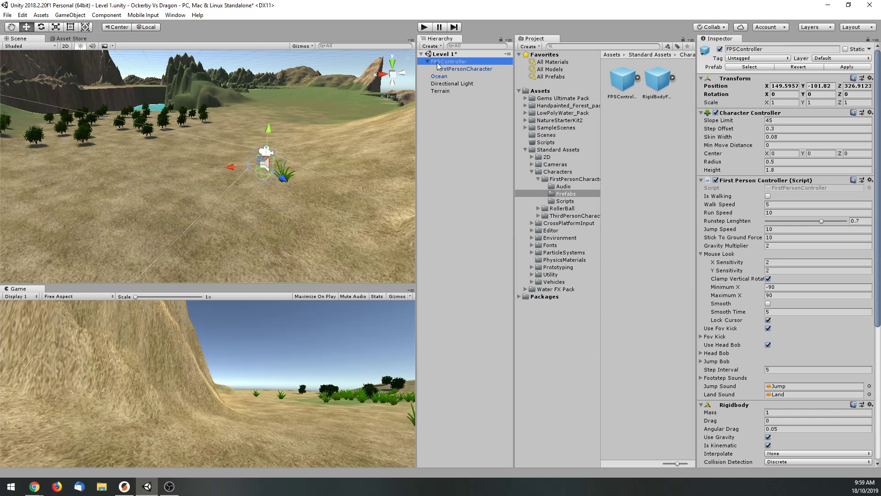
scroll(736, 251, down, 3)
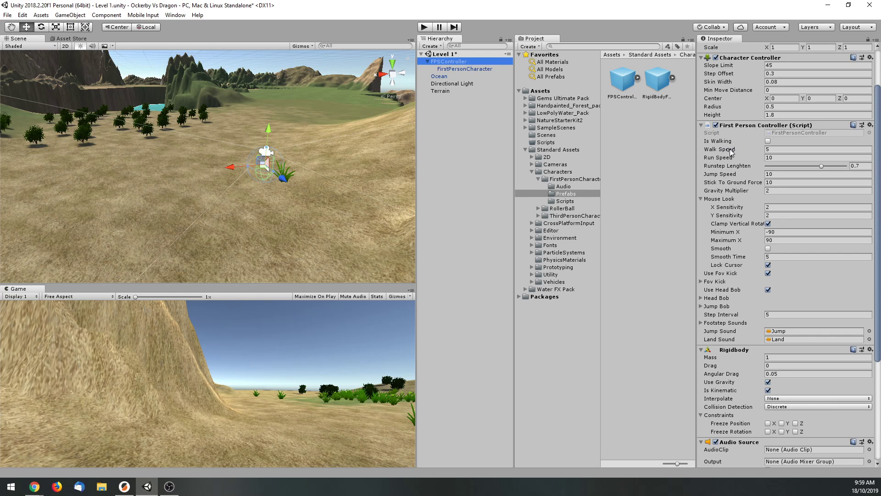
drag(723, 150, 755, 152)
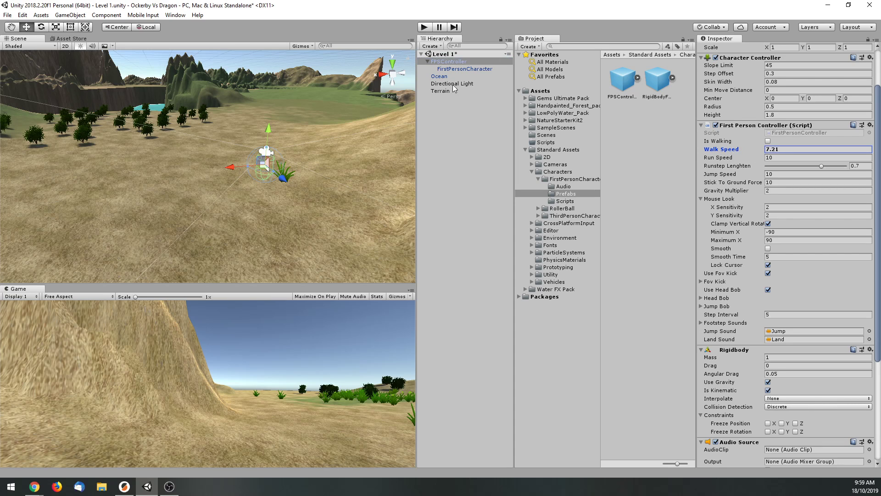
Step: Play the level and test walking and running along the cliff with the new walk speed, and end the play test
click(425, 30)
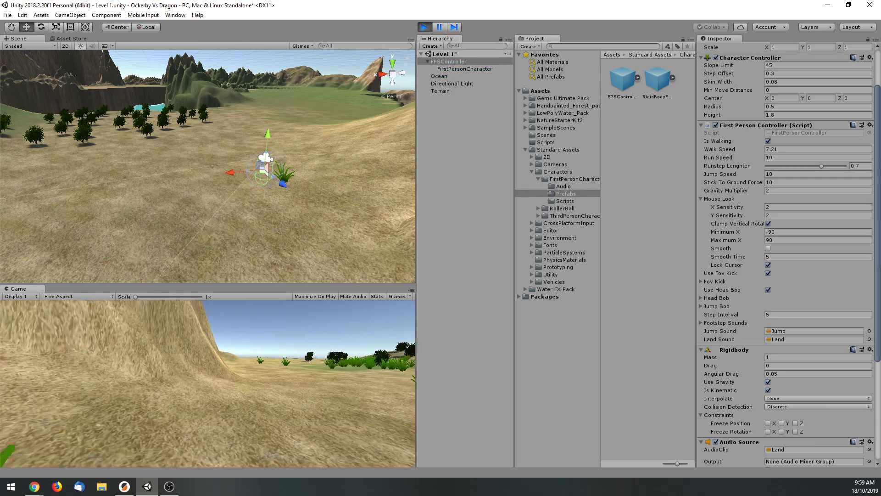
key(w)
key(shift+w)
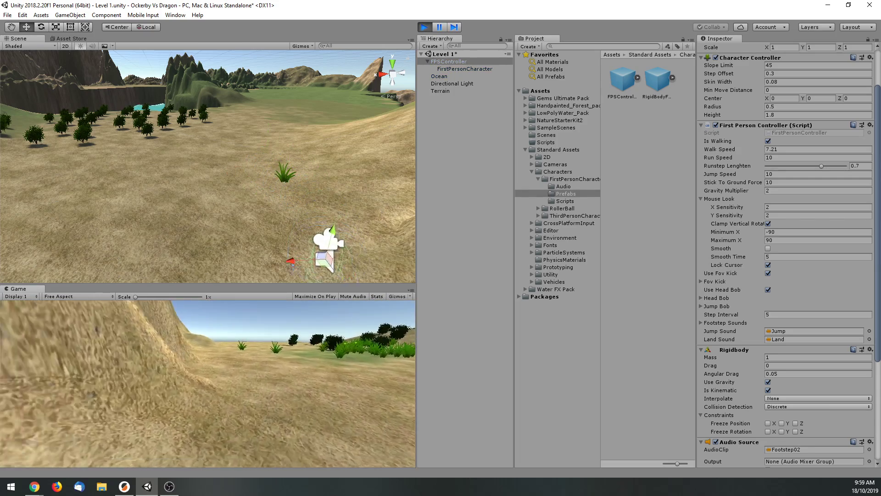
key(w)
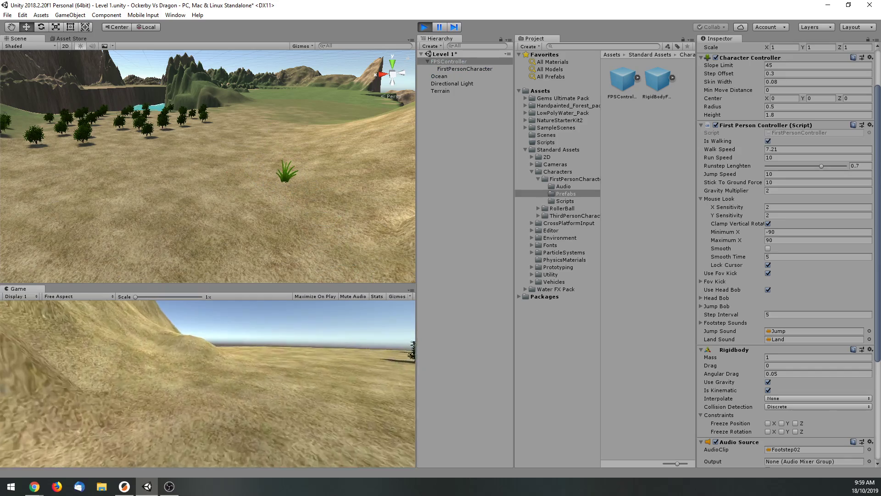
key(w)
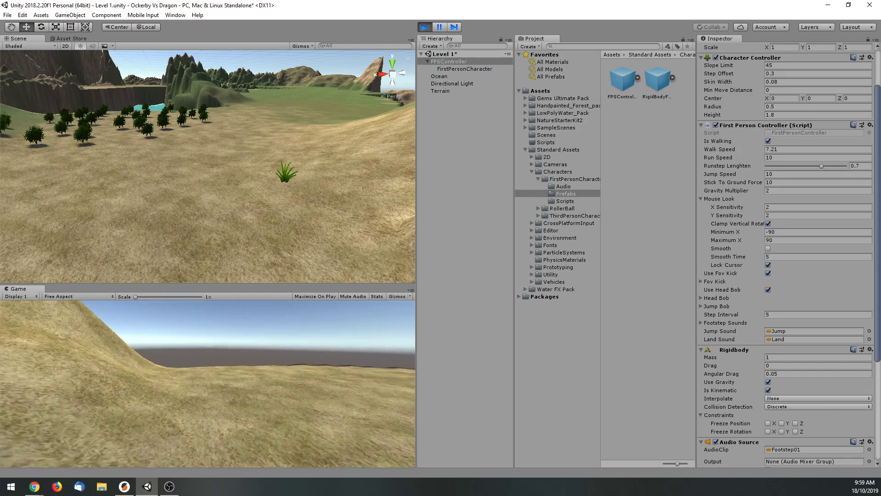
key(w)
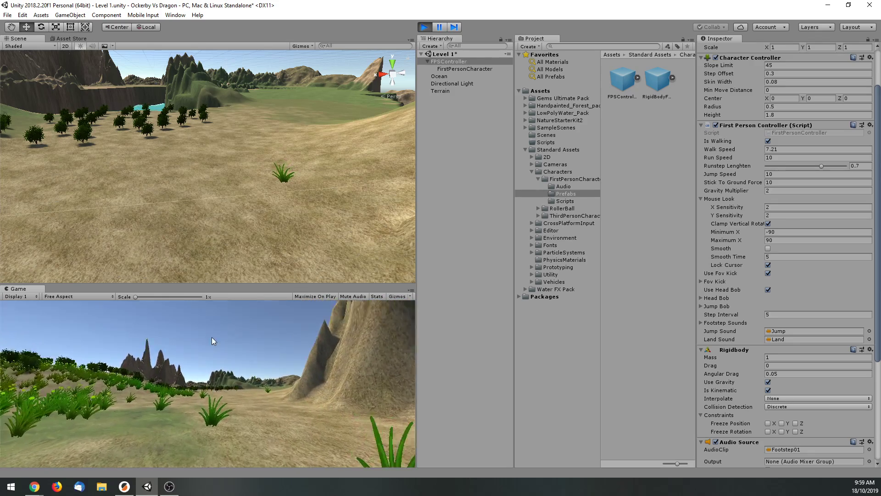
click(425, 28)
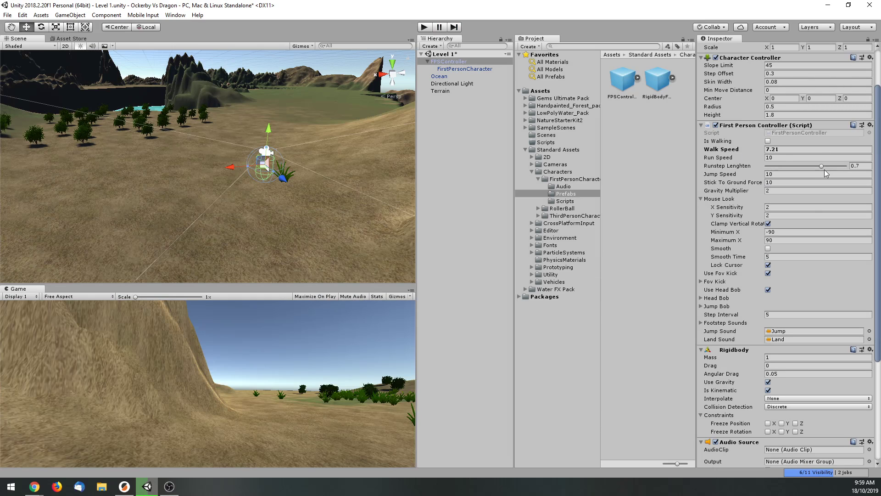
Step: Try a lower Runstep Lenghten for the FPSController and set it back to 0.7
click(824, 170)
drag(826, 172, 846, 169)
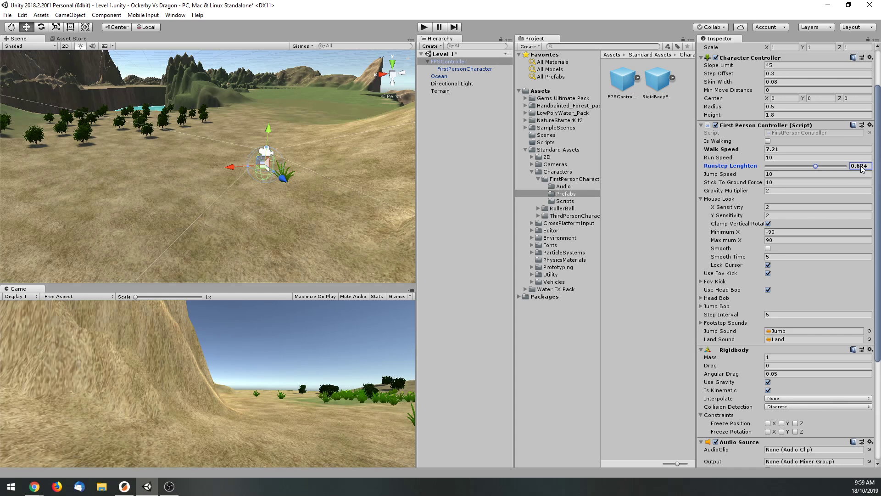
click(860, 166)
text(0.7)
scroll(746, 272, down, 1)
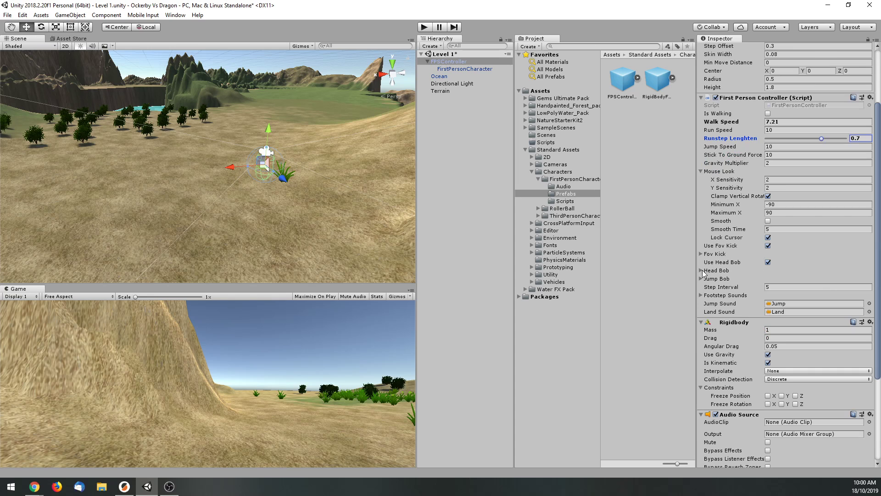
Step: Play the level, walk the character forward past the cliff to check its step movement, and end the play test
click(424, 27)
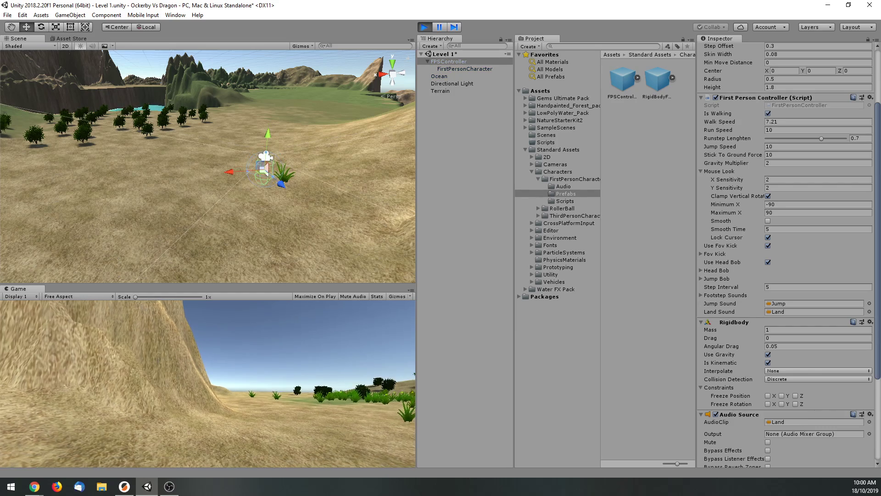
key(w)
key(w)
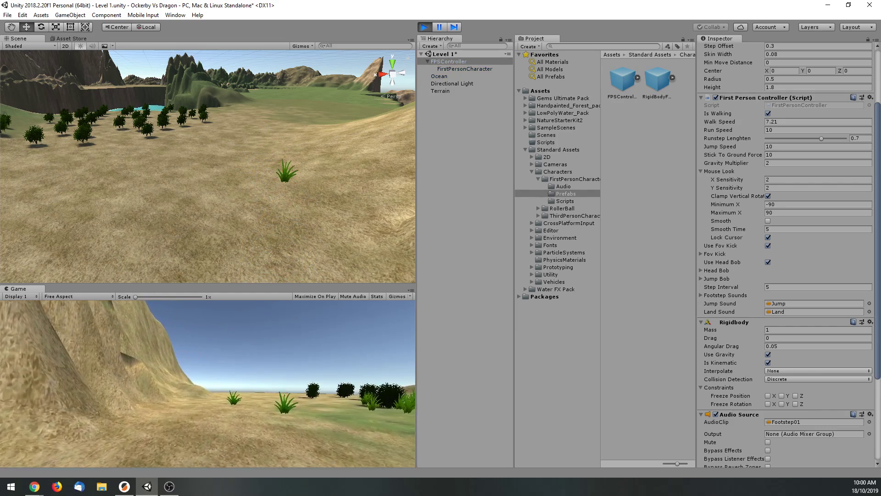
key(w)
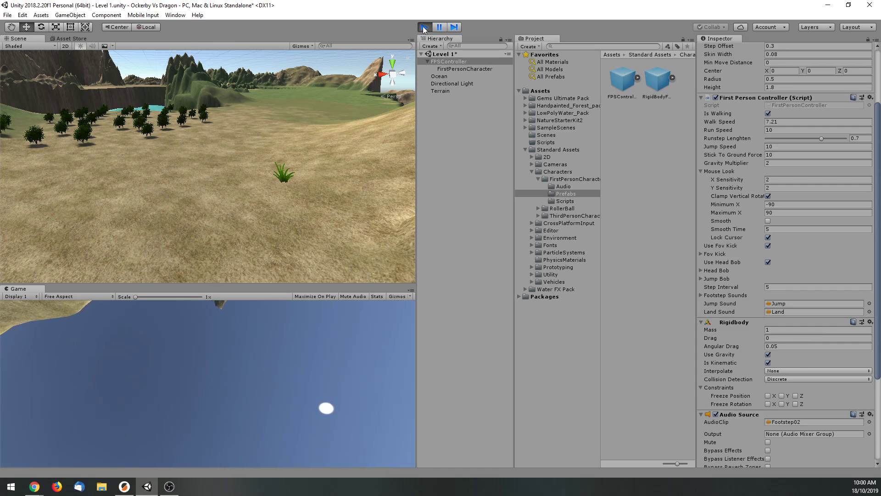
key(ctrl+p)
Step: Examine the FPSController's Head Bob and Jump Bob settings and switch Use Head Bob off and on again
click(701, 270)
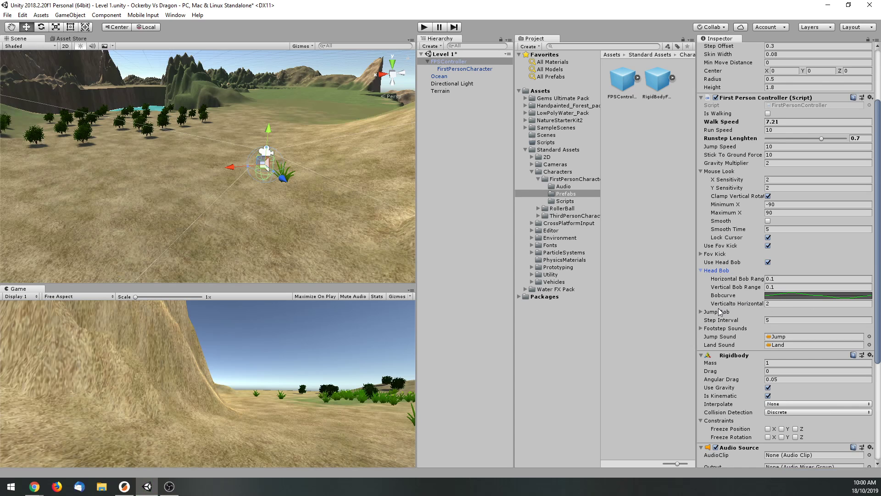
click(702, 312)
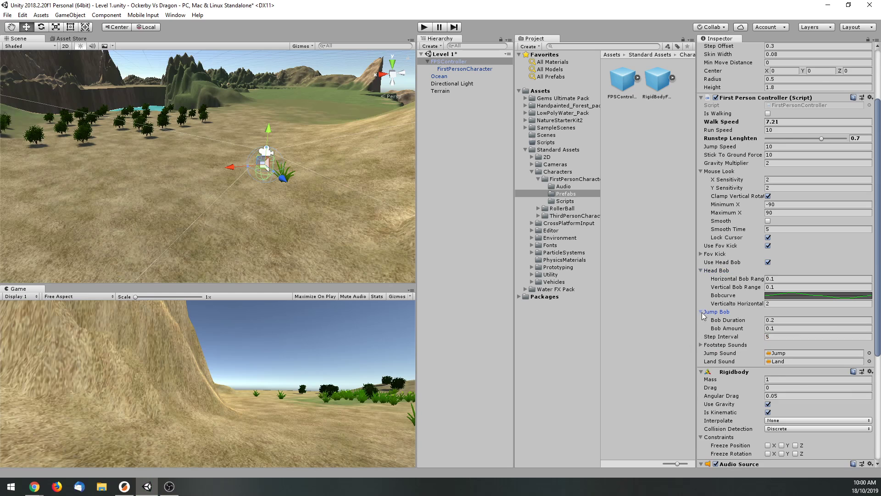
click(768, 262)
scroll(770, 261, down, 2)
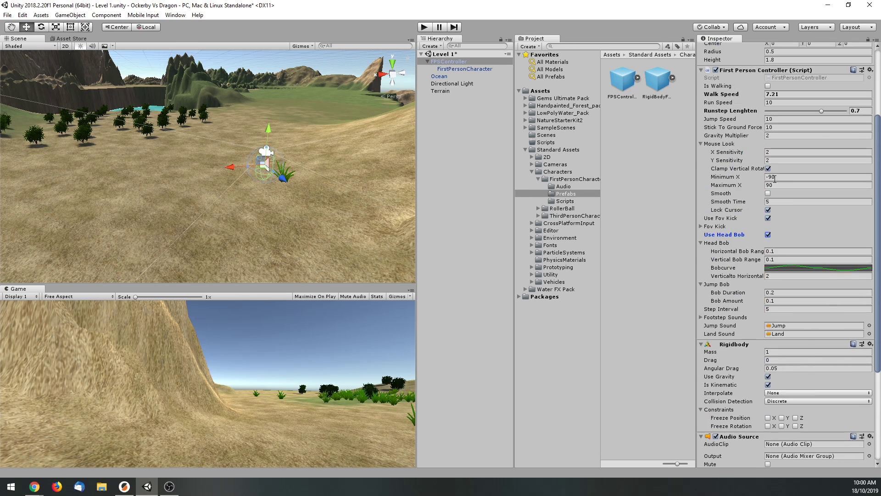
scroll(774, 179, up, 2)
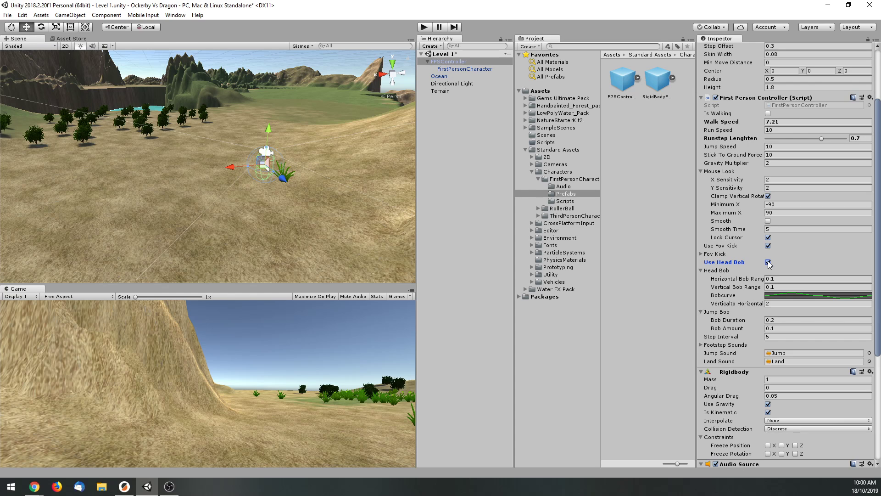
Step: Open the FirstPersonController script from the FirstPersonCharacter Scripts folder in Visual Studio
click(558, 199)
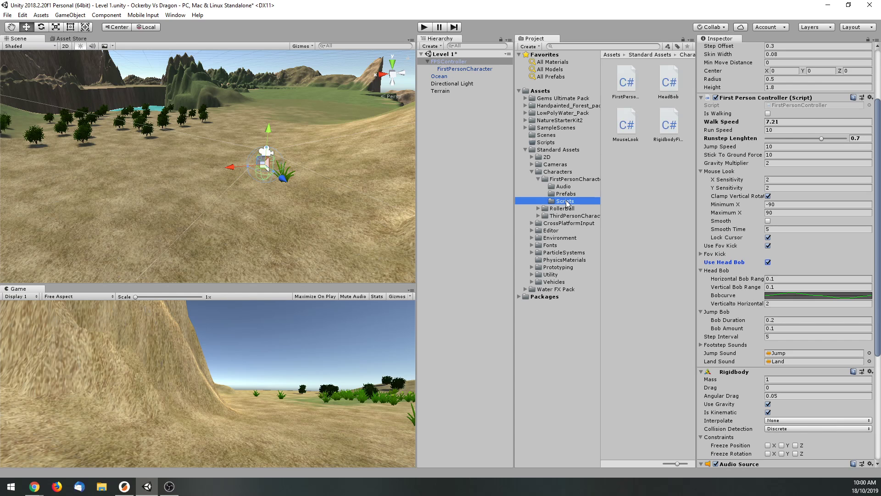
click(629, 87)
double_click(628, 87)
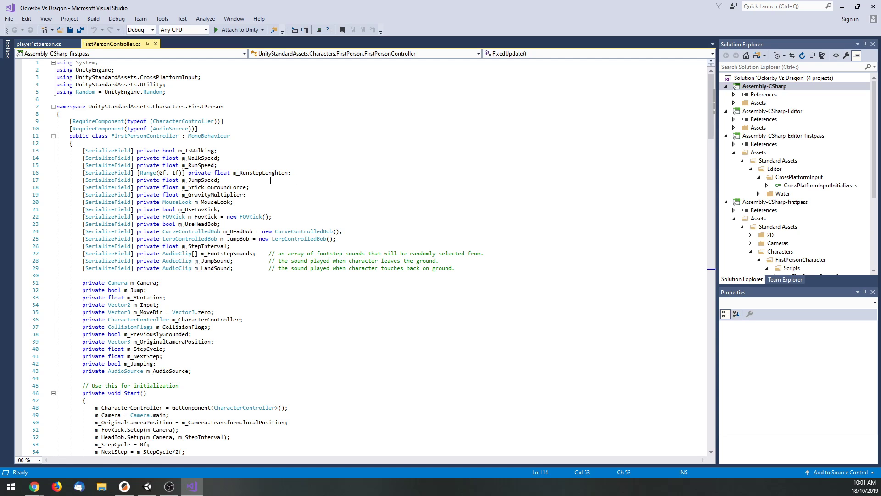
Step: Read through the whole FirstPersonController script and return to its using directives, examining the UnityEngine and UnityStandardAssets references
scroll(296, 187, down, 9)
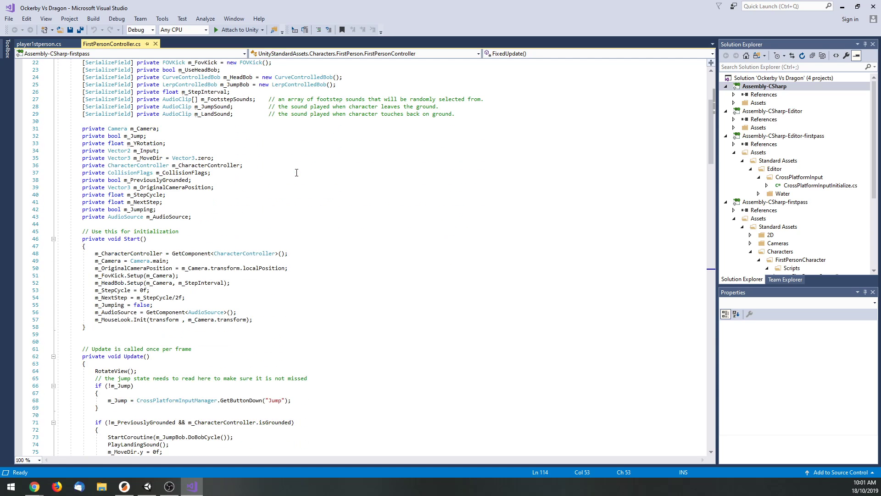
scroll(297, 172, down, 10)
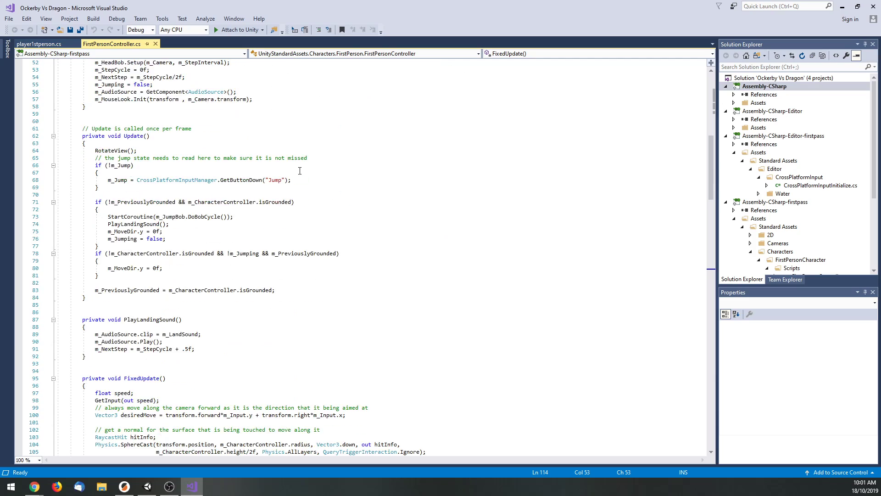
scroll(300, 171, down, 18)
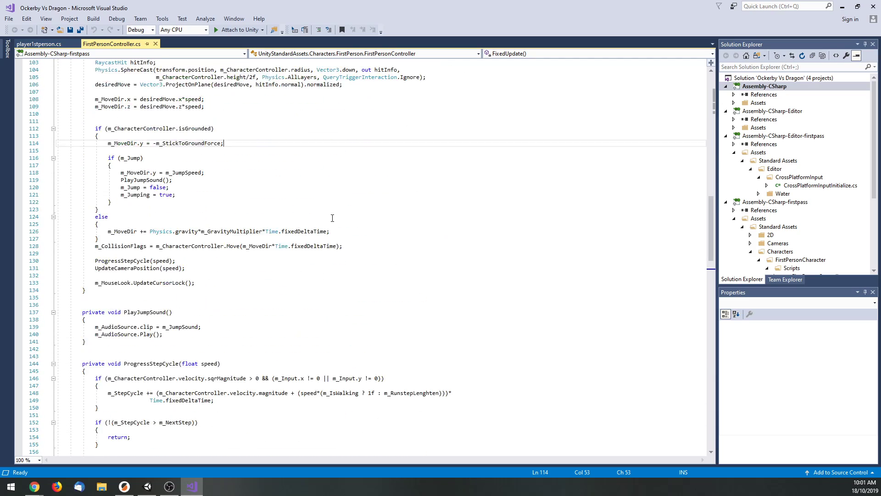
scroll(332, 215, down, 20)
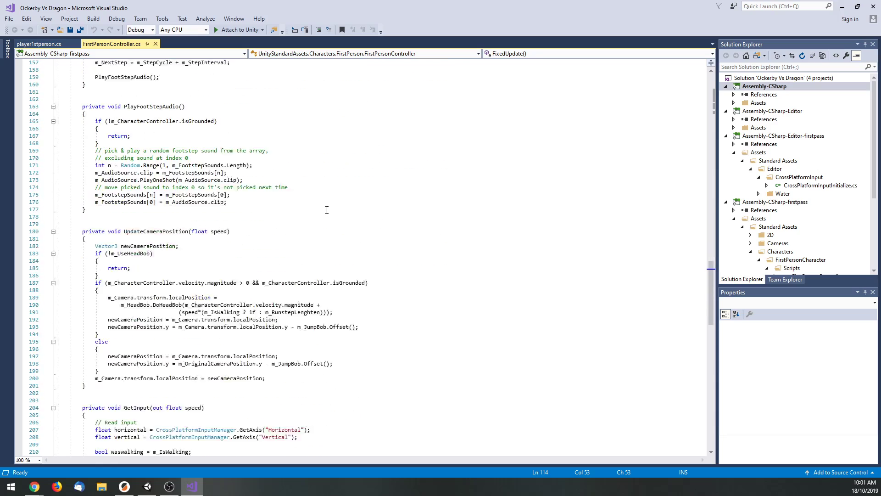
scroll(326, 207, down, 18)
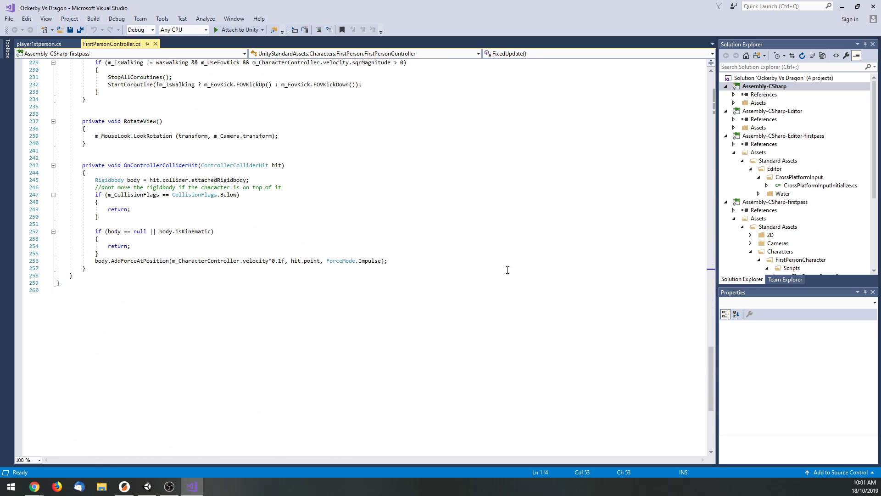
drag(711, 358, 666, 79)
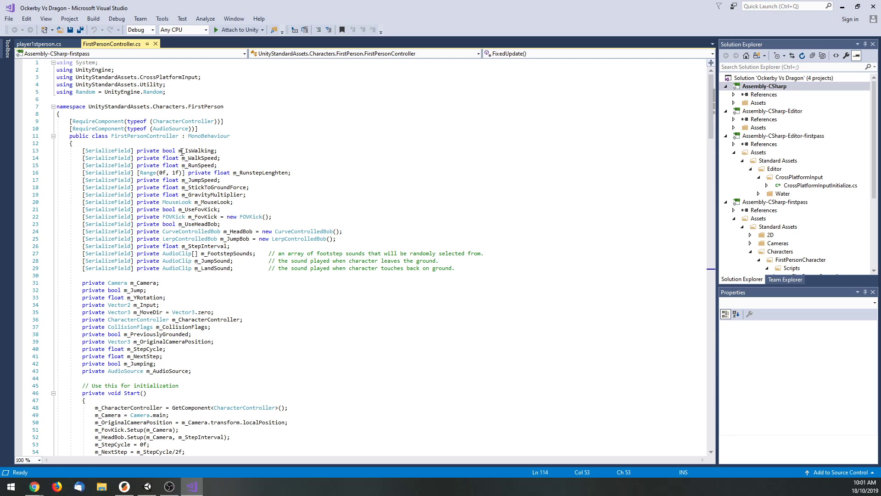
drag(69, 69, 89, 91)
click(86, 77)
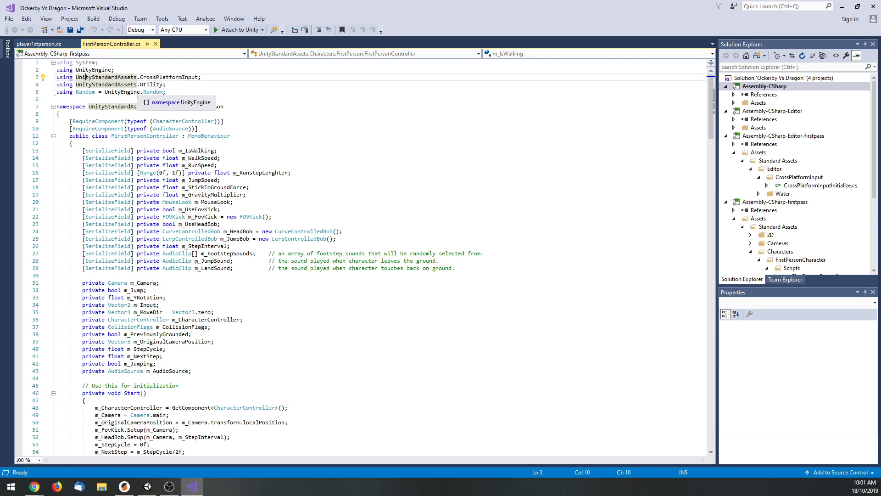
Step: Examine the Random using directive, the serialized movement and sound fields, and the private variable declarations of FirstPersonController
drag(76, 91, 163, 92)
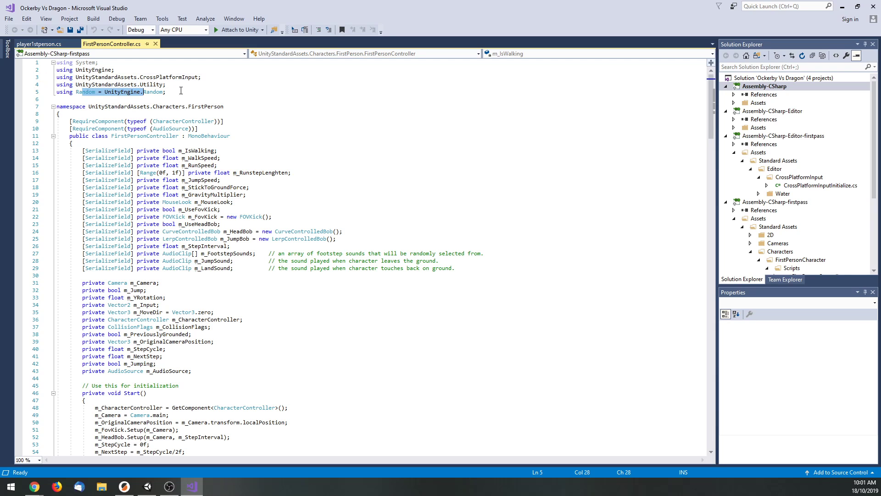
click(181, 91)
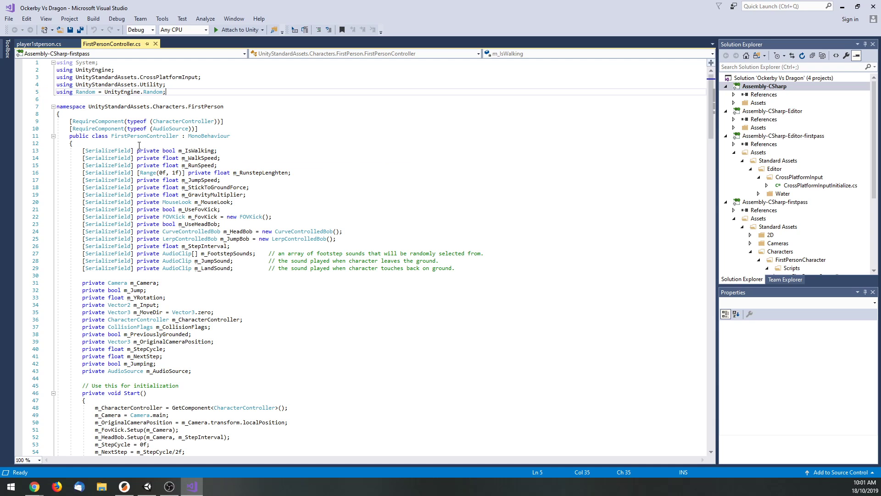
drag(172, 150, 243, 262)
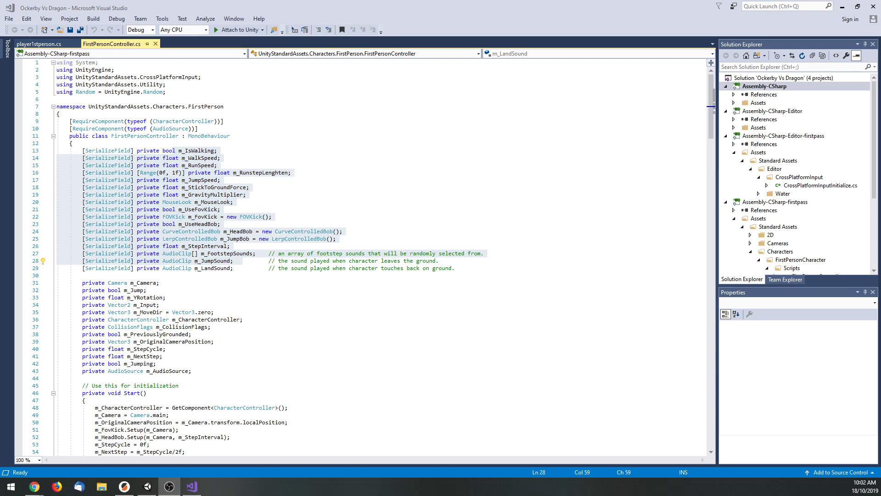
drag(95, 282, 160, 356)
click(242, 352)
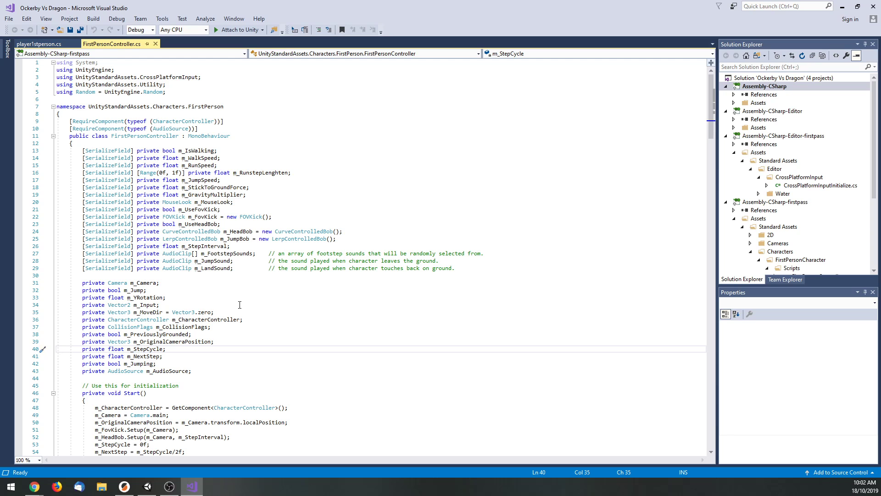
Step: Read through the Start and Update methods of the script and the PlayLandingSound method that follows them
scroll(240, 304, down, 6)
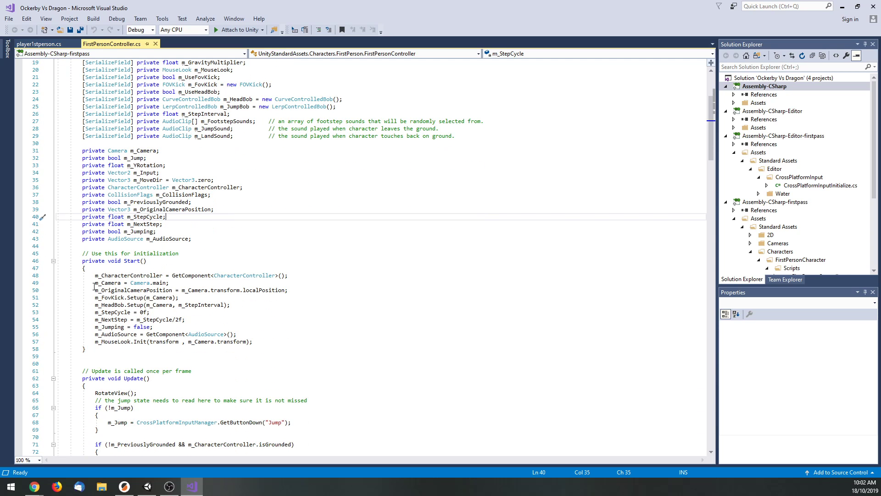
drag(82, 265, 157, 261)
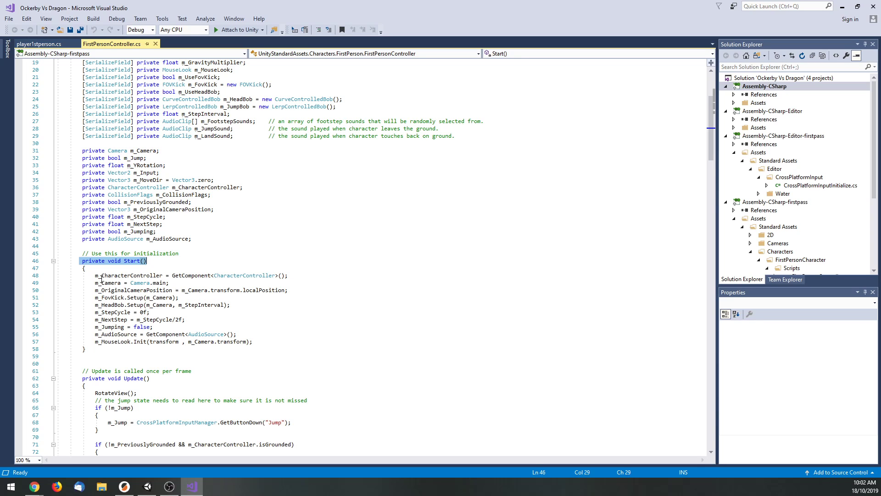
drag(101, 278, 247, 336)
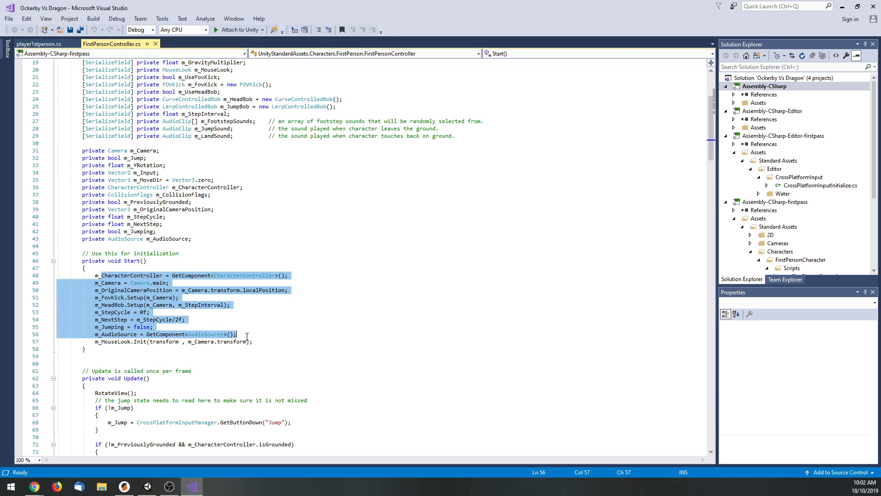
click(239, 312)
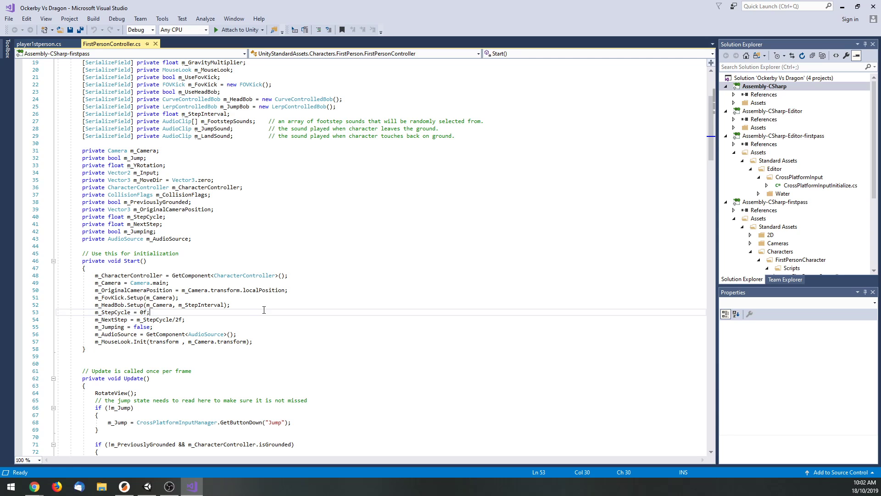
scroll(265, 261, down, 3)
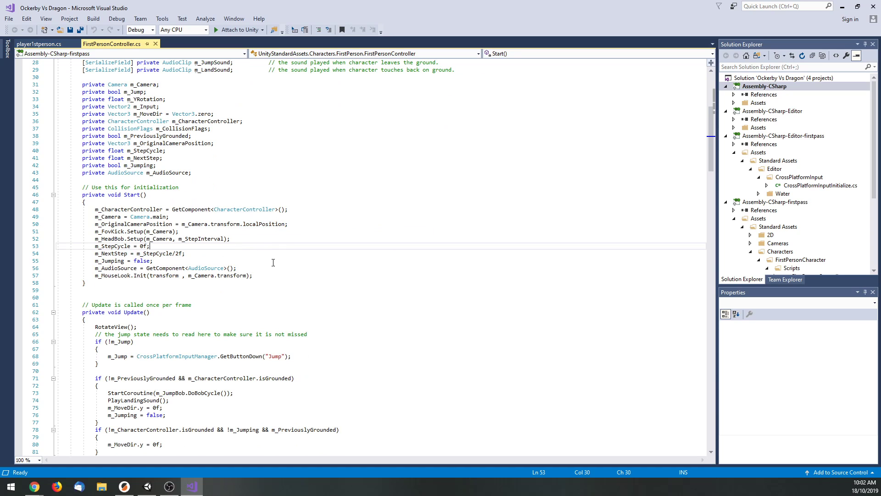
scroll(288, 267, down, 5)
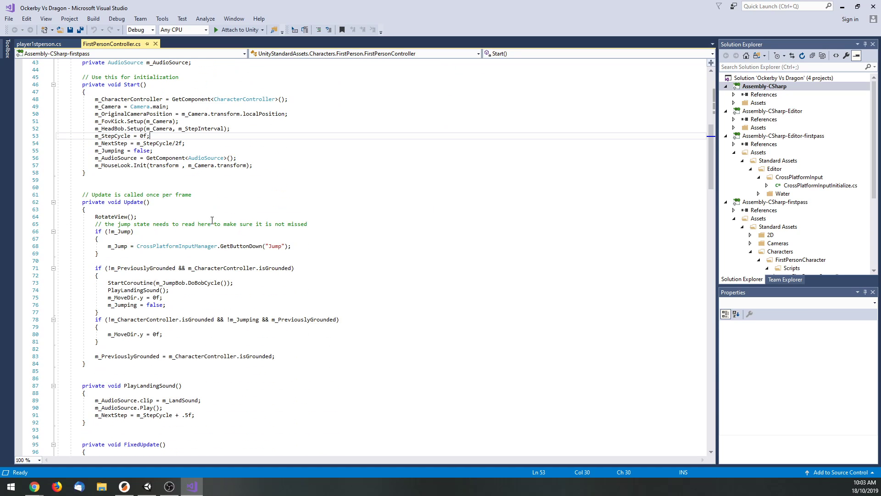
click(302, 246)
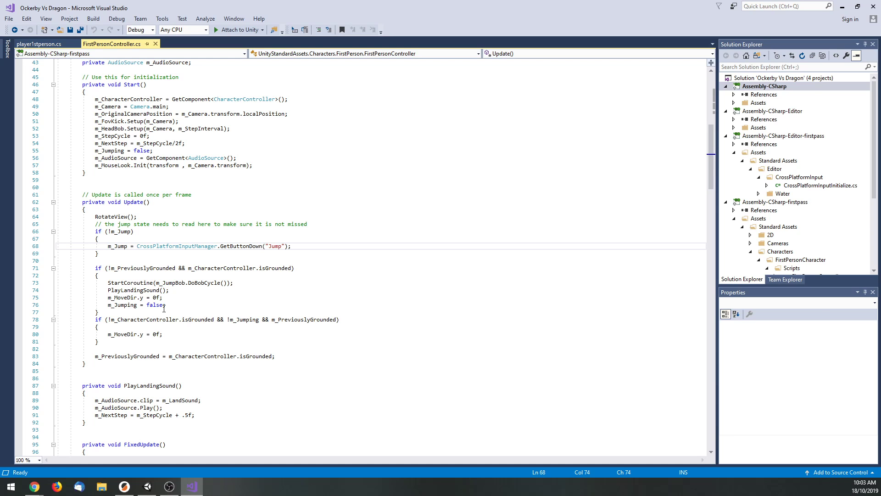
scroll(311, 293, down, 3)
scroll(311, 293, down, 3)
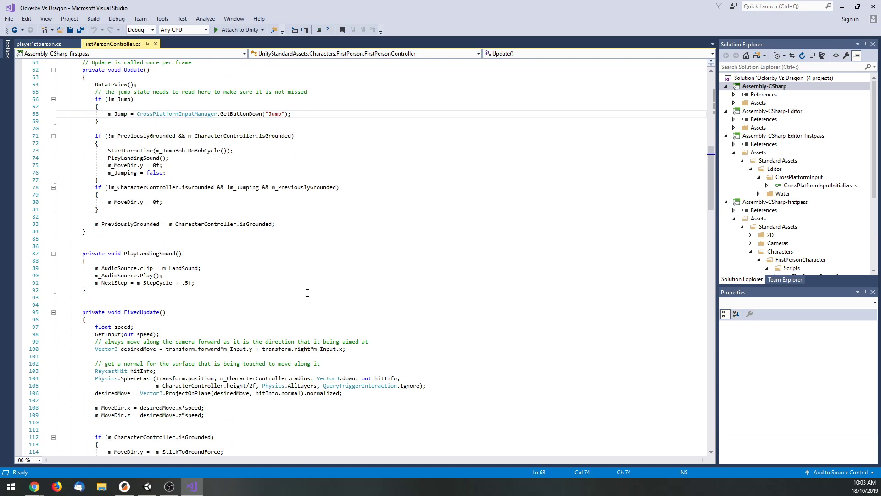
drag(127, 254, 173, 254)
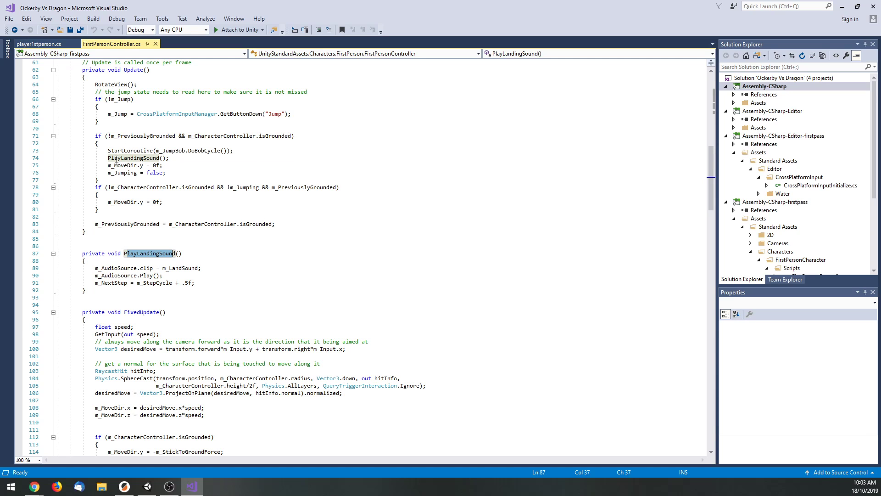
Step: Compare the FixedUpdate method with Update and examine its movement, jump, gravity multiplier and camera position code
scroll(253, 261, down, 3)
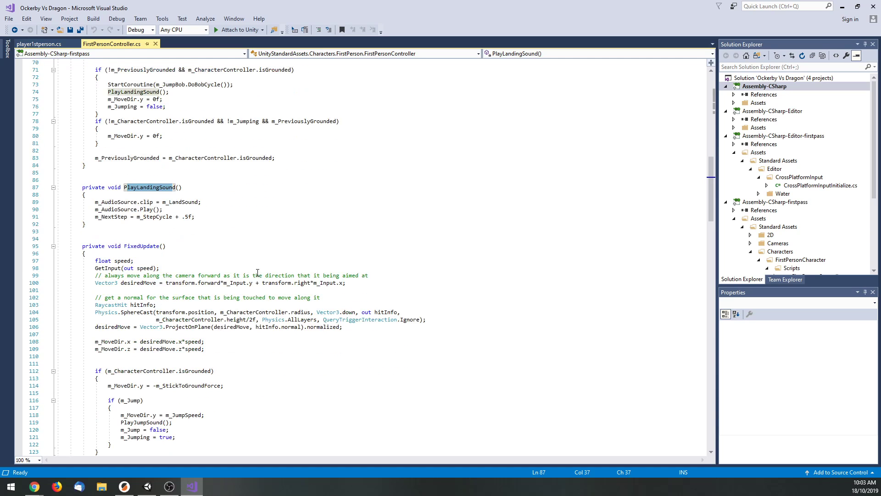
scroll(238, 249, down, 2)
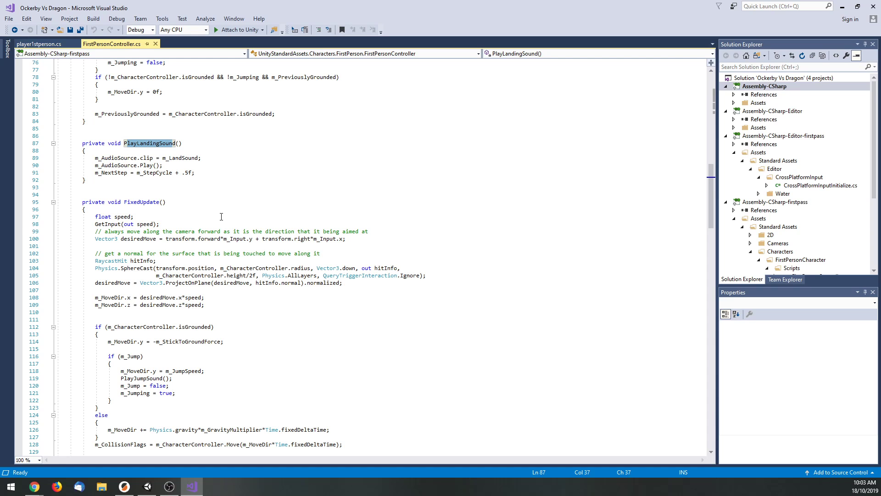
click(137, 204)
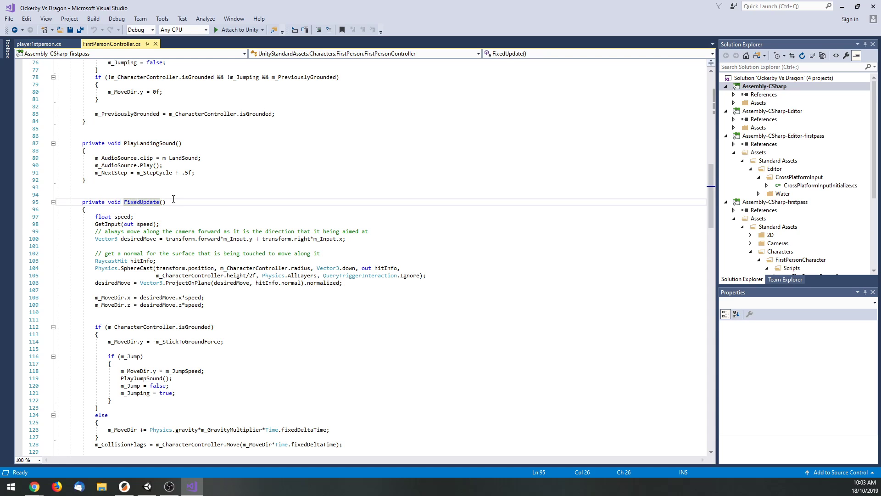
scroll(137, 204, up, 8)
click(124, 138)
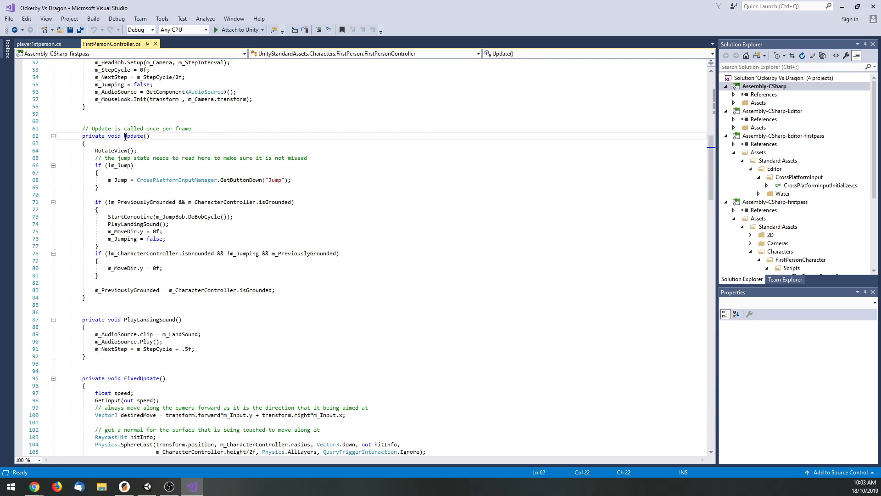
click(149, 379)
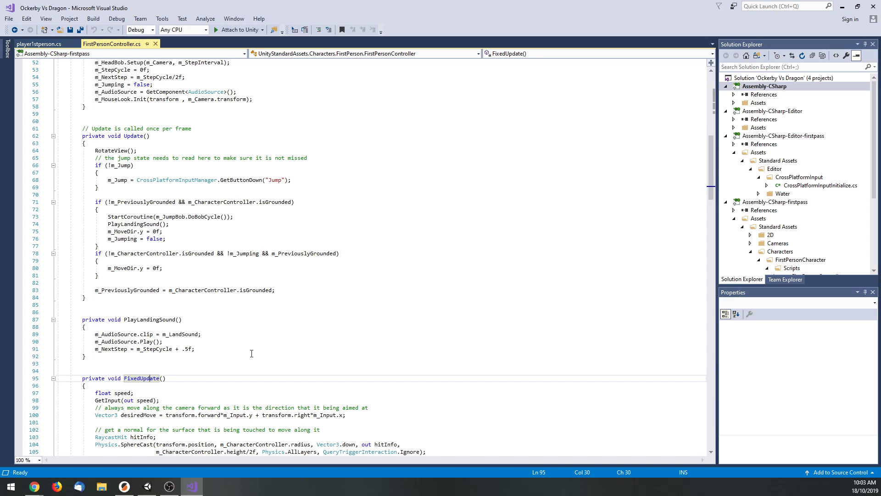
scroll(251, 354, down, 3)
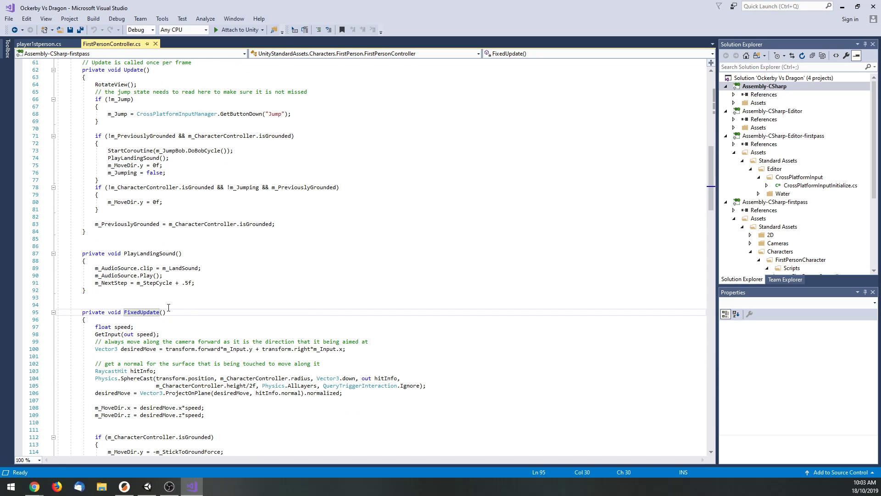
scroll(168, 308, down, 5)
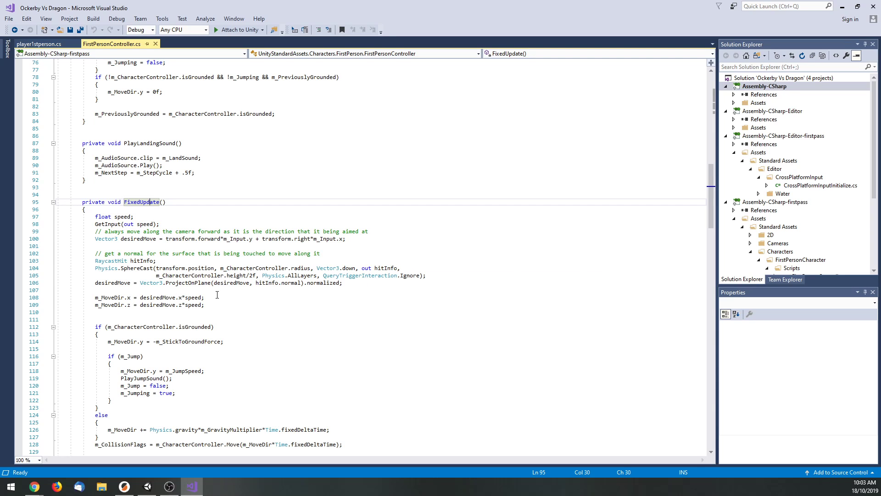
scroll(217, 295, down, 3)
scroll(217, 294, down, 2)
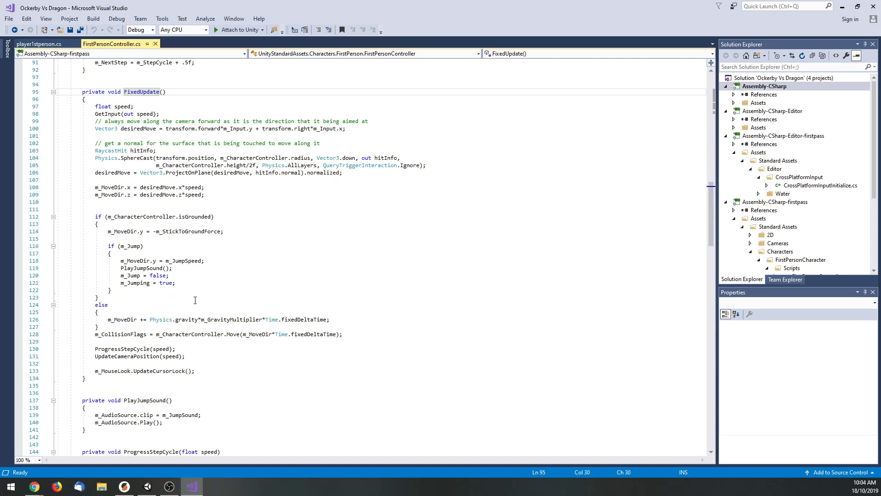
drag(121, 324, 168, 320)
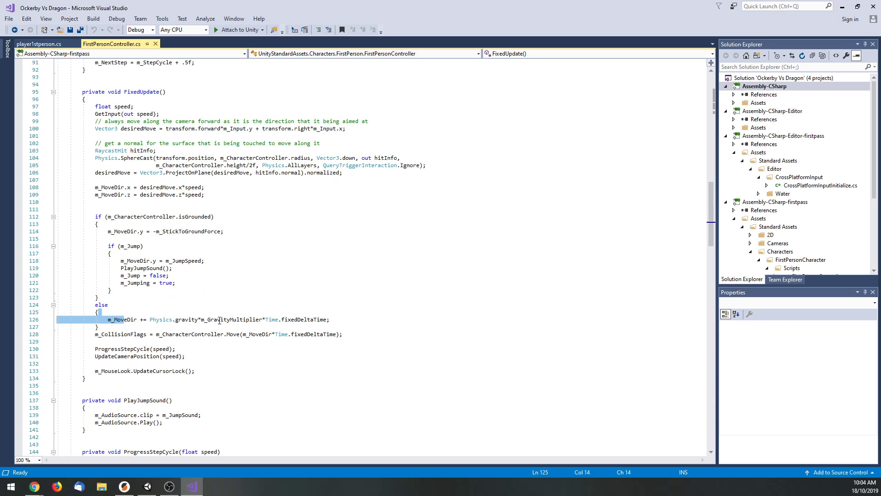
click(205, 354)
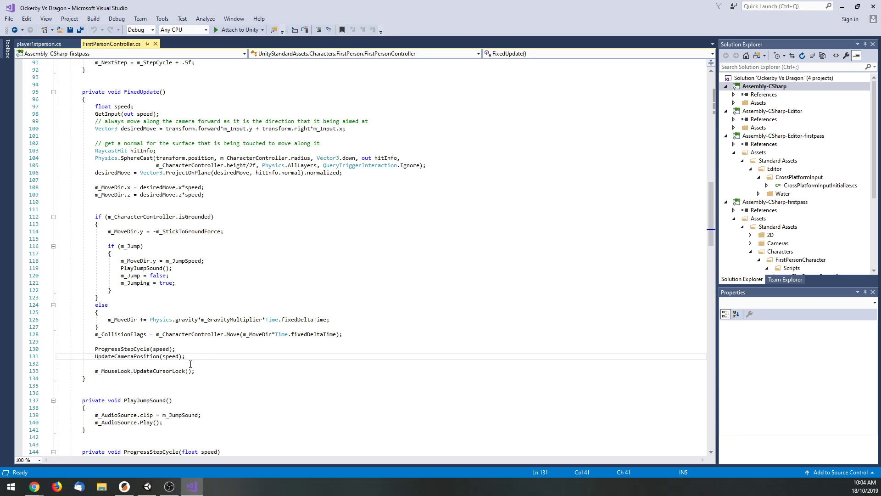
drag(191, 364, 218, 364)
Step: Read the remaining methods from PlayJumpSound to OnControllerColliderHit and examine the CollisionFlags check at the end
scroll(157, 314, down, 4)
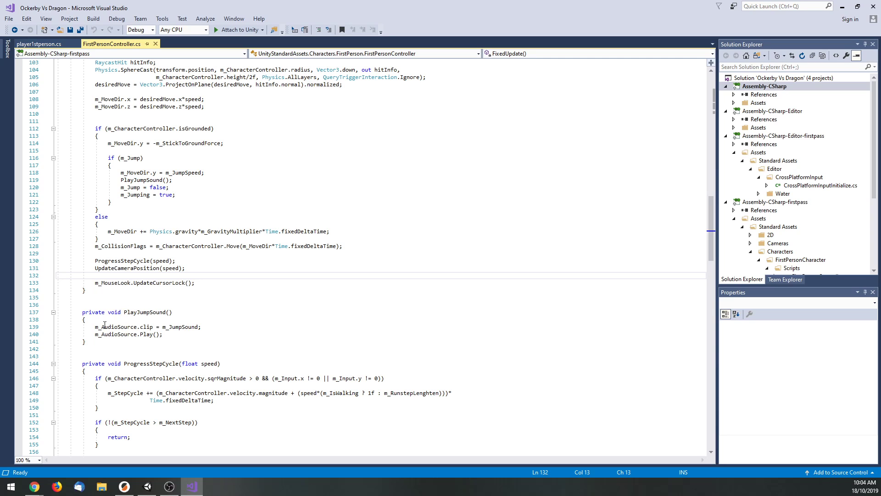
drag(128, 313, 170, 314)
scroll(206, 322, down, 2)
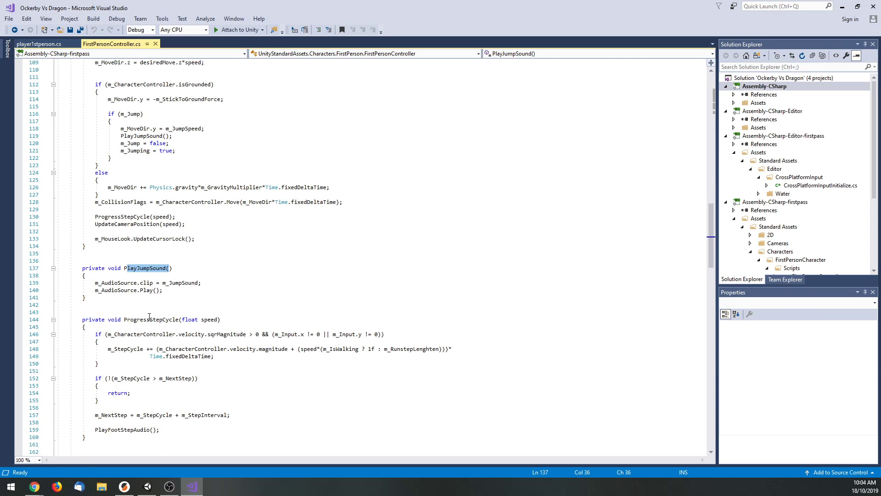
scroll(184, 330, down, 2)
scroll(220, 312, down, 3)
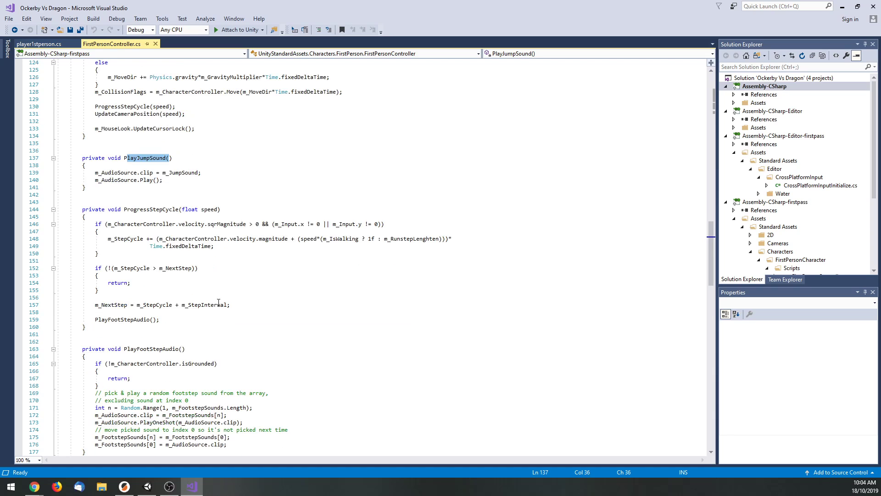
scroll(174, 227, down, 1)
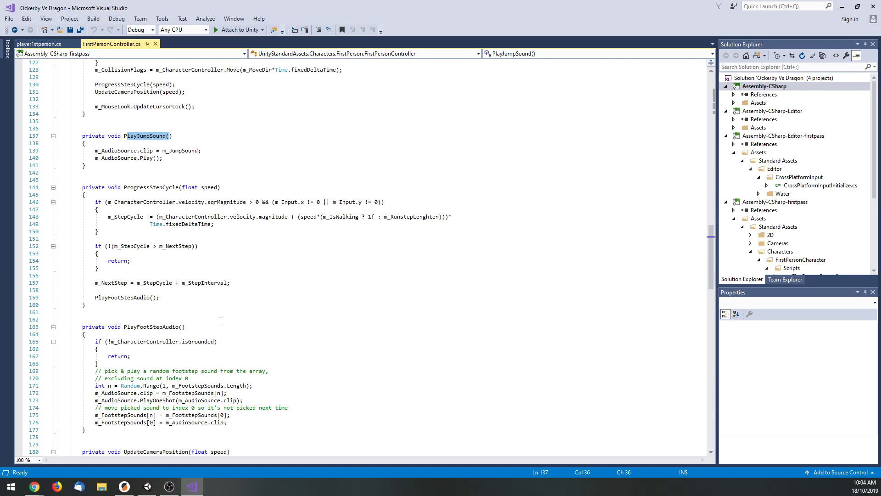
scroll(216, 318, down, 8)
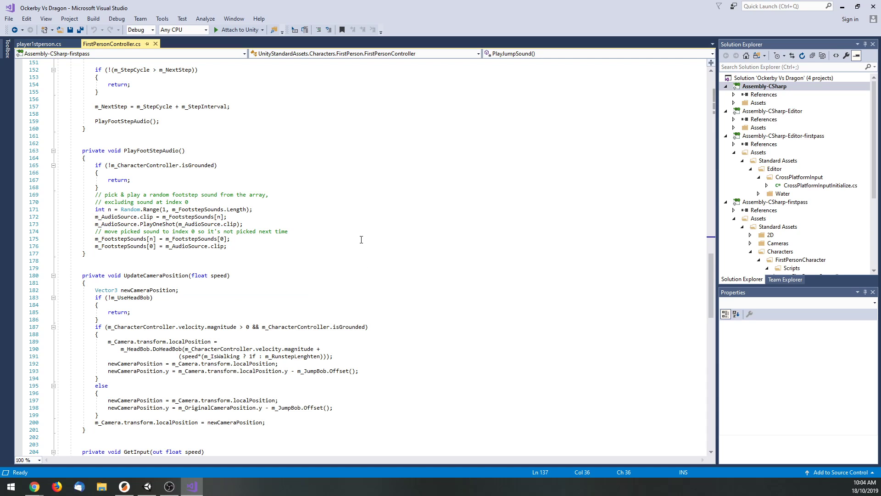
scroll(354, 235, down, 5)
scroll(347, 232, down, 6)
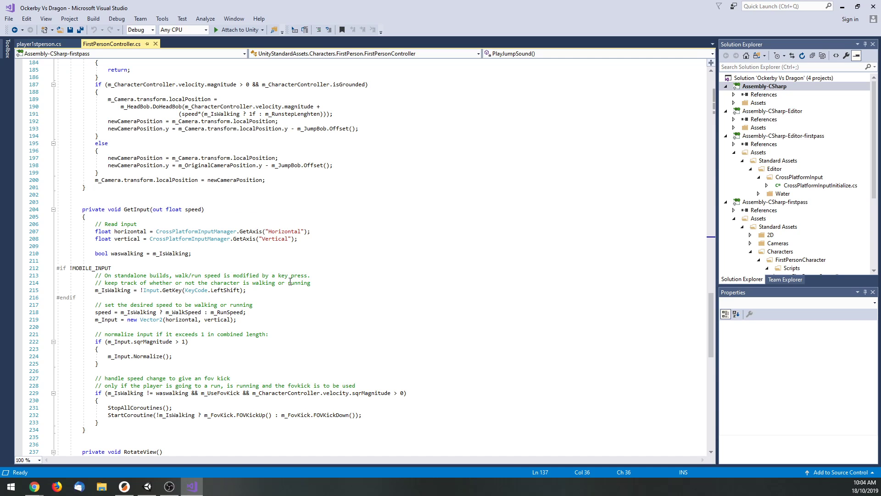
scroll(291, 281, down, 9)
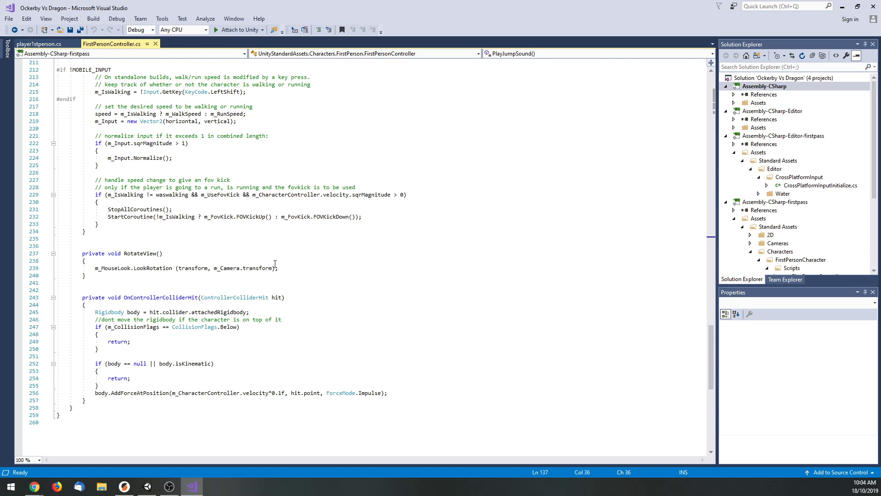
mouse_move(211, 327)
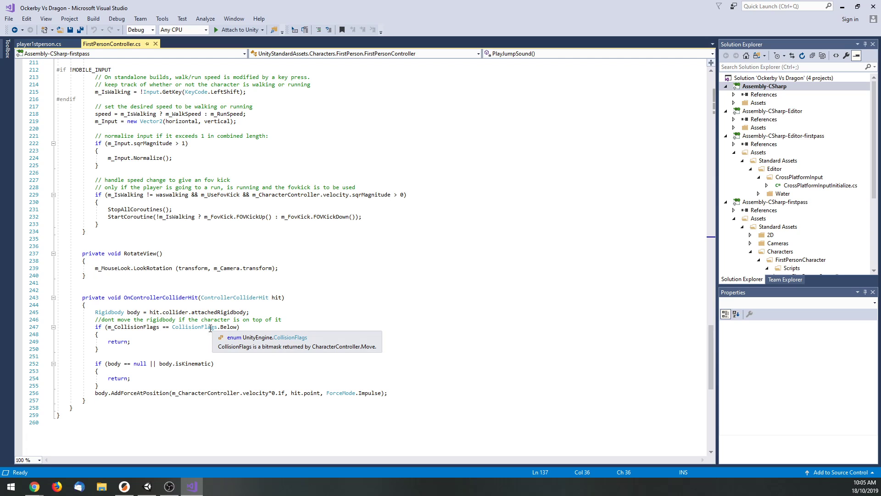
Step: Switch to Unity and show the FPSController object's settings in Level 1
click(147, 487)
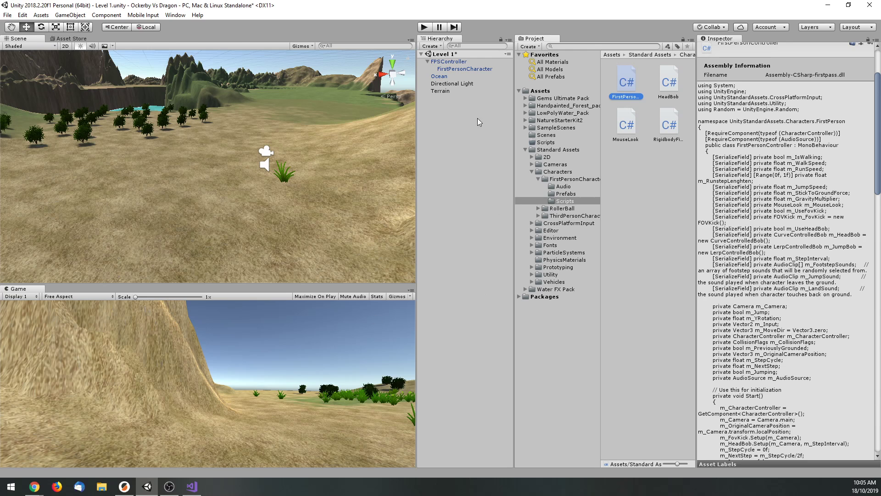
click(445, 62)
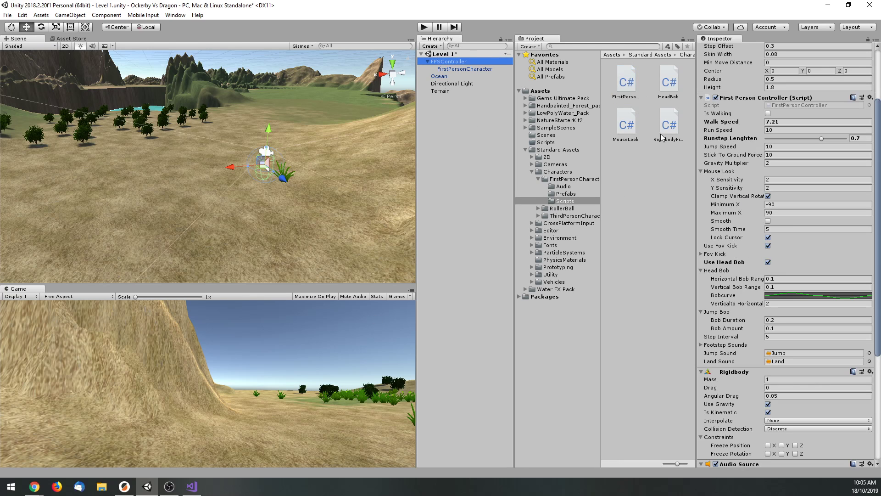
click(448, 63)
key(BackSpace)
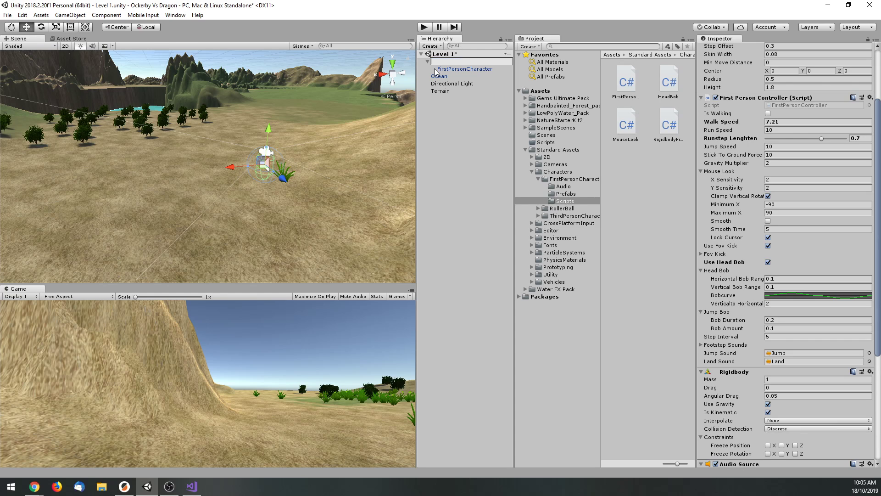
click(453, 115)
Step: Replace the FPSController in Level 1 with a fresh FPSController prefab placed on the open ground of the terrain
click(439, 62)
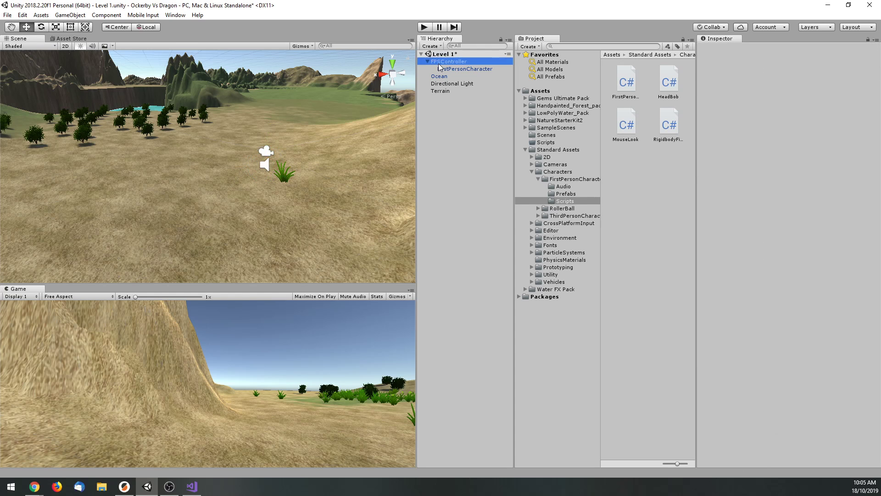
key(Delete)
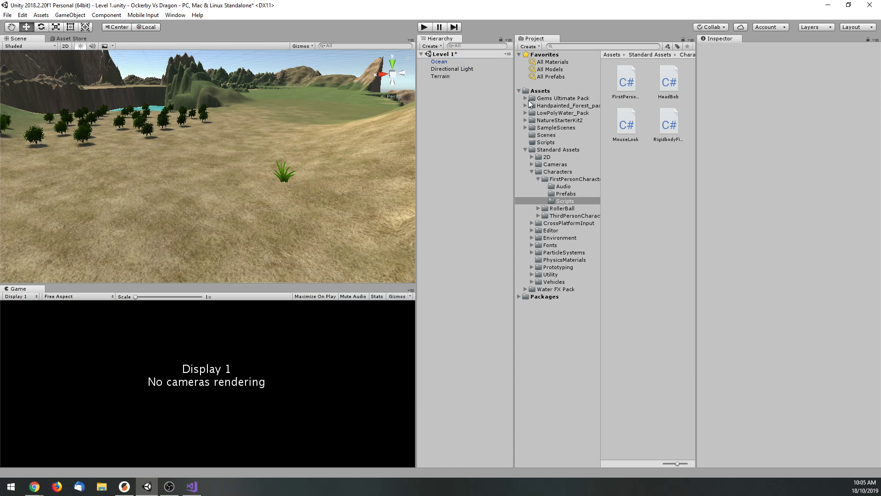
click(561, 180)
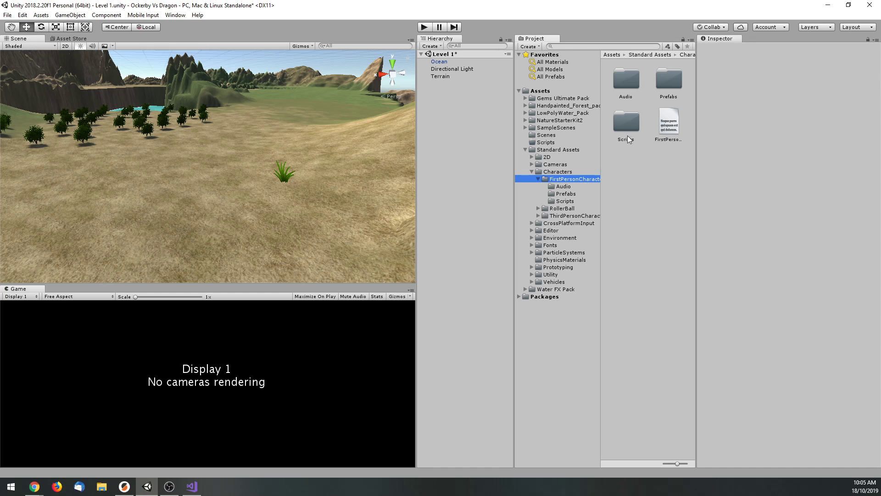
click(670, 77)
double_click(668, 81)
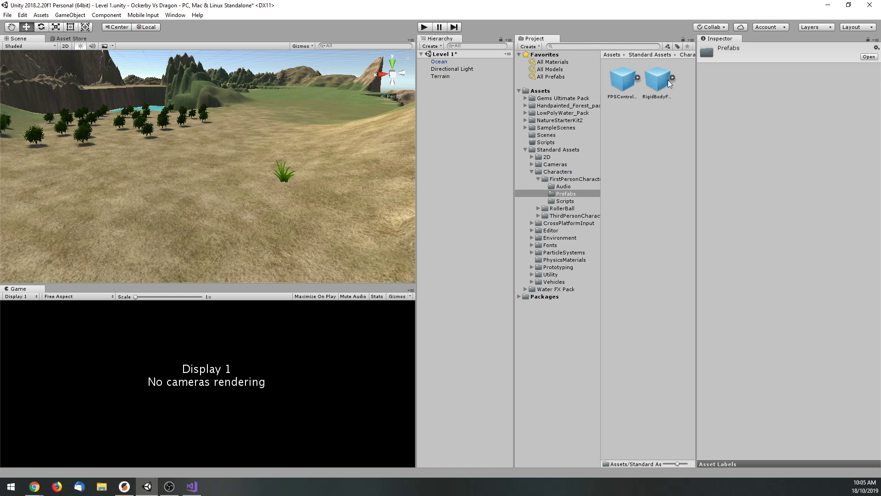
drag(623, 79, 236, 152)
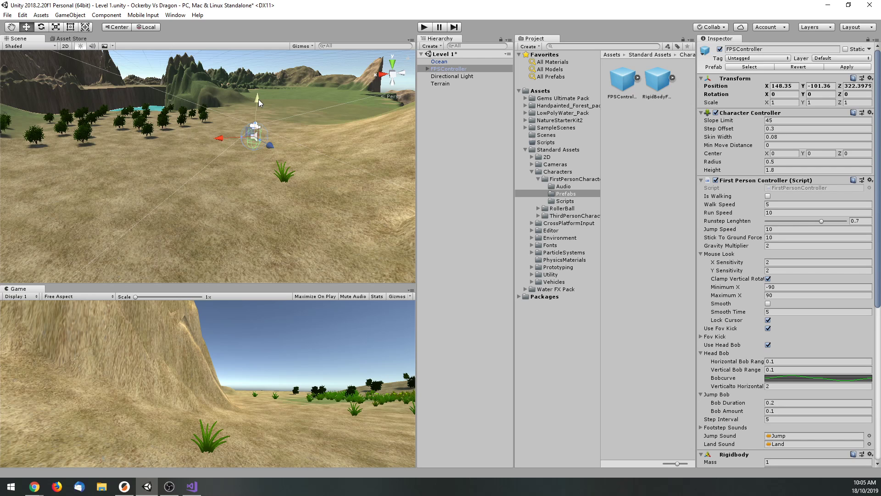
Step: Play-test the level by walking the new character across the ground and up the steep mountainside
click(424, 27)
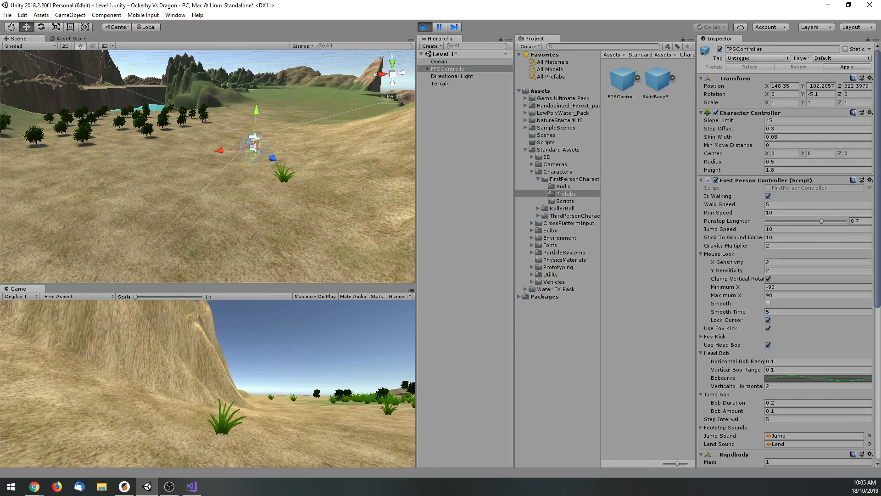
key(w)
key(w)
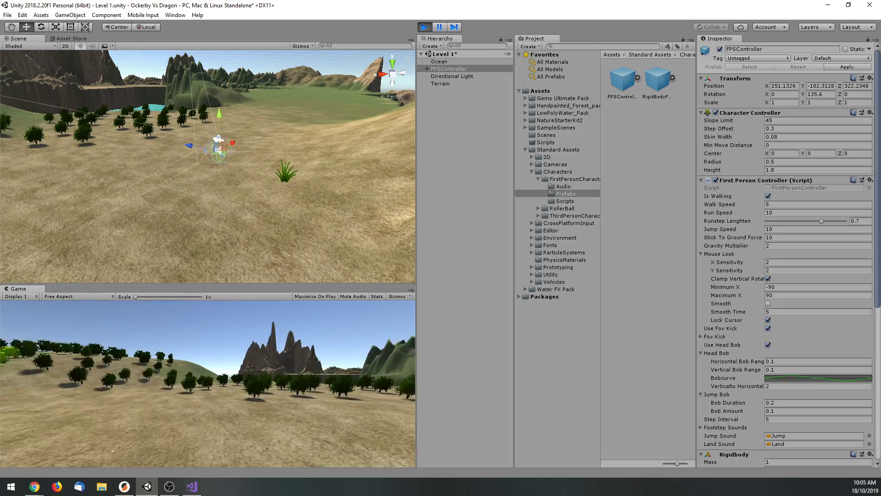
key(w)
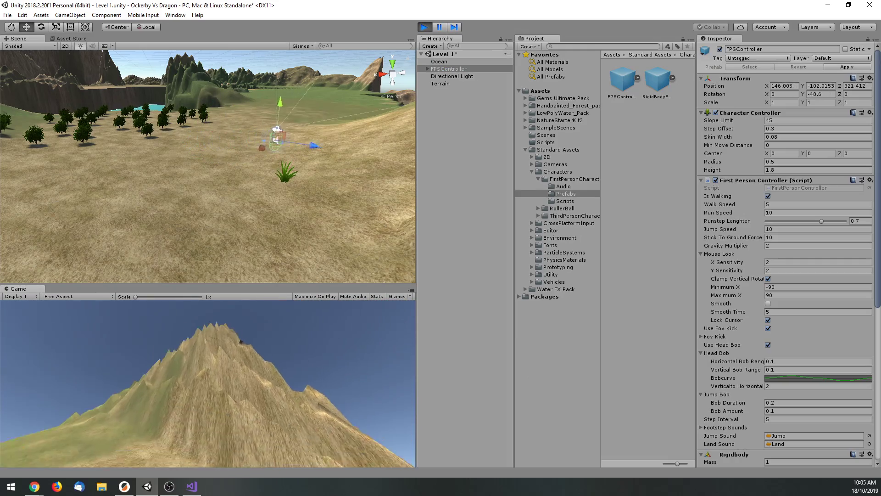
key(w)
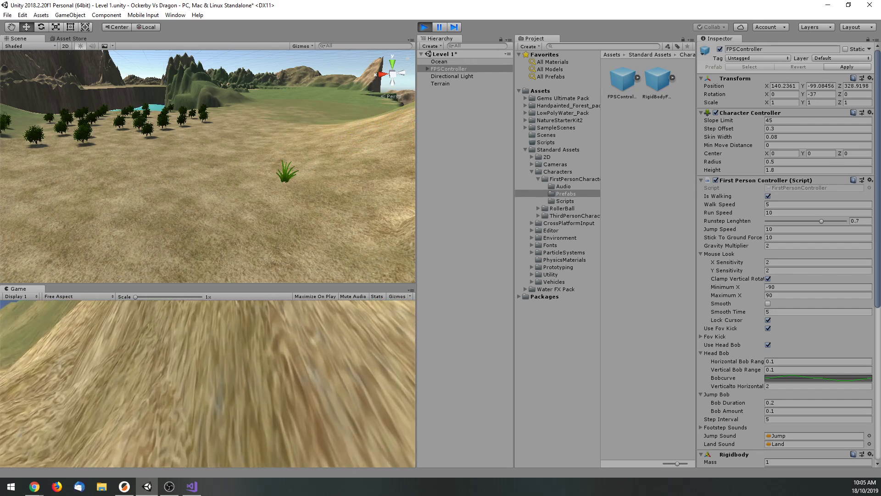
key(w)
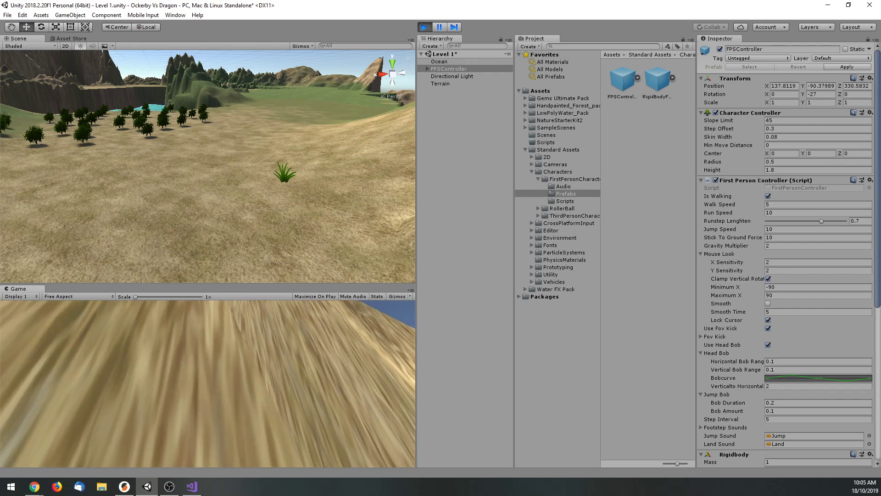
key(w)
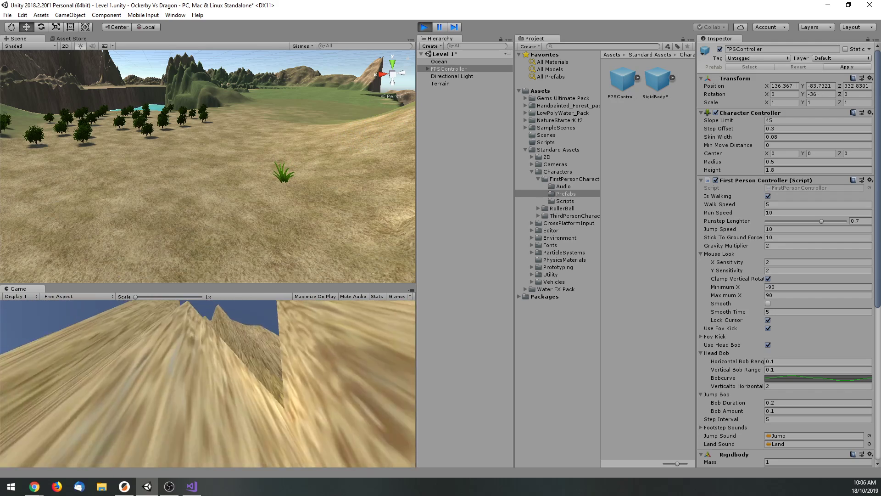
key(w)
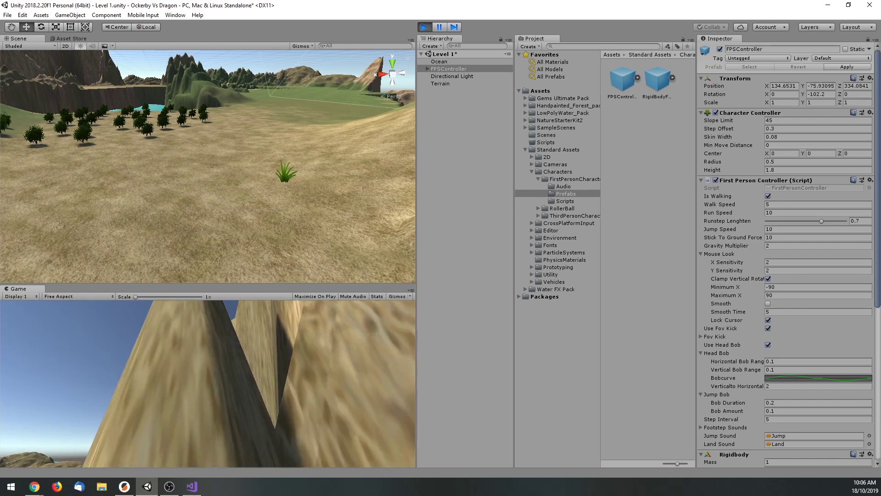
key(w)
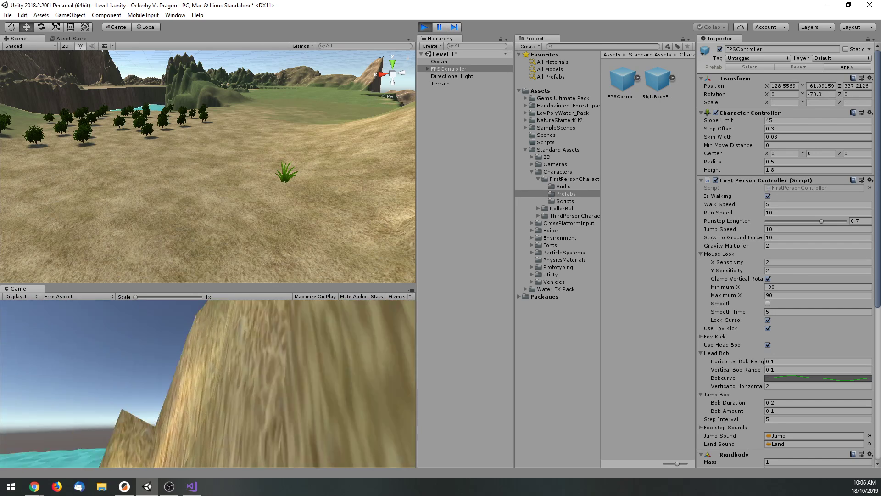
Step: Turn around and walk the character down the mountain, past the trees and into the water to the bottom
key(w)
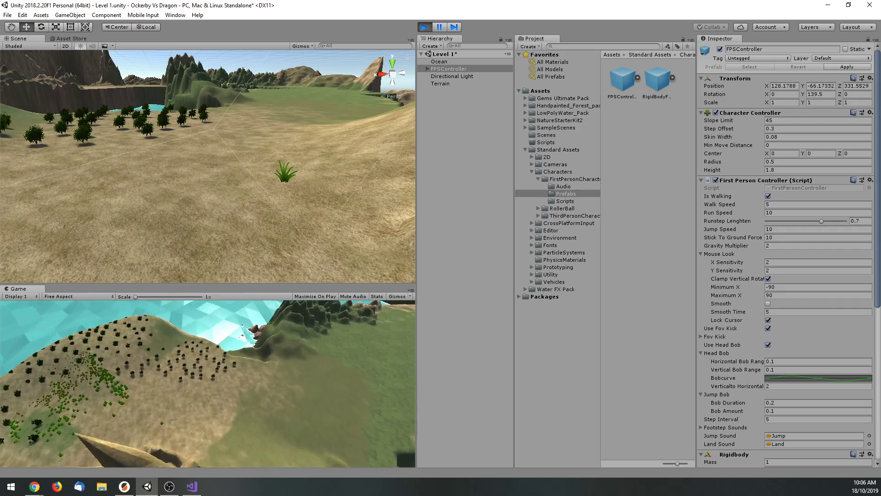
key(w)
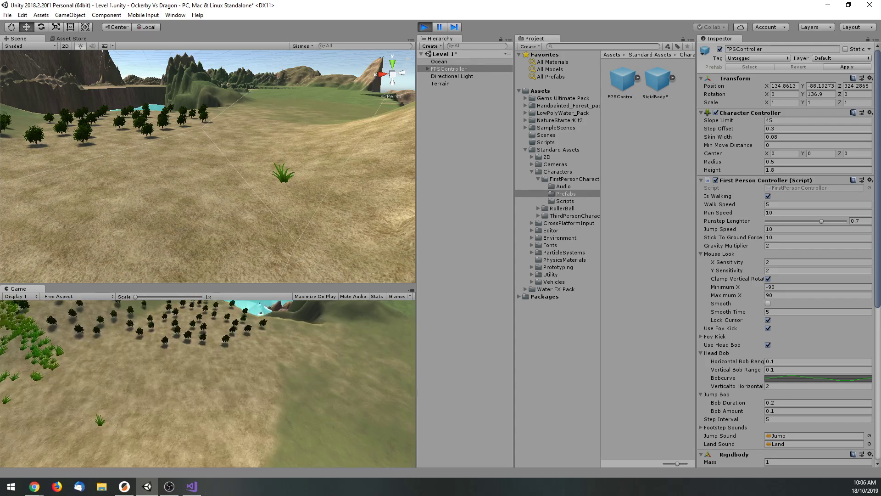
key(w)
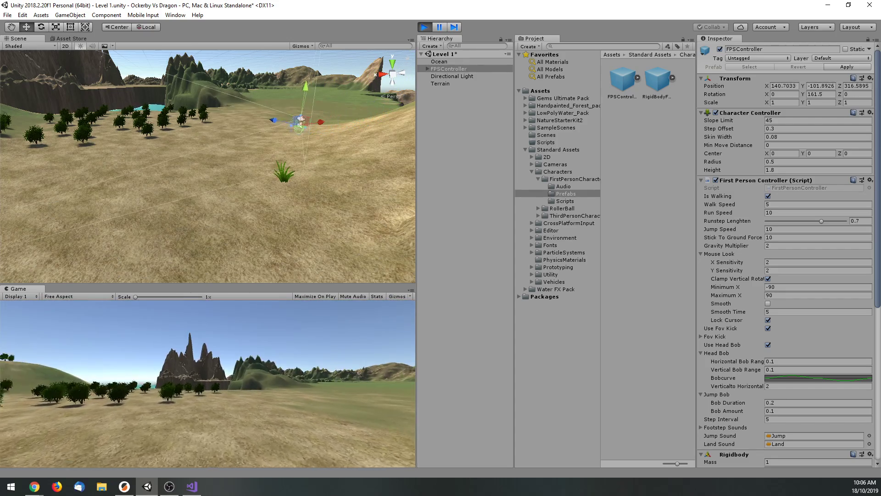
key(w)
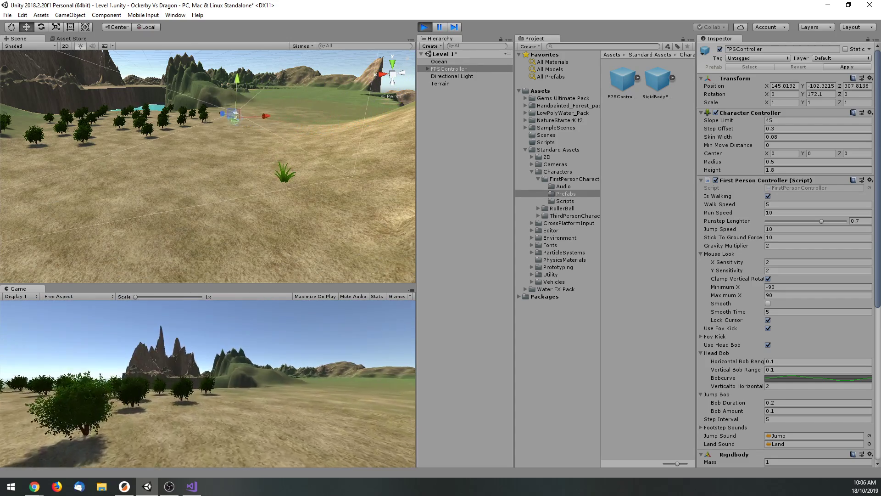
key(w)
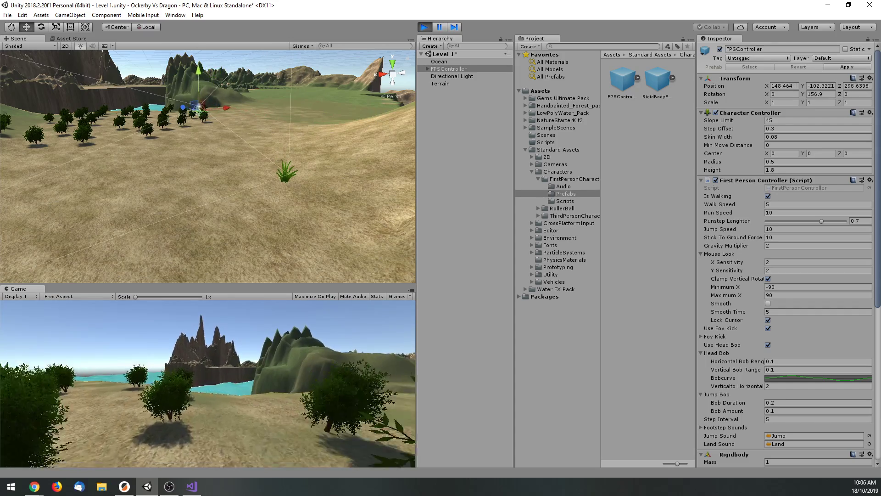
key(w)
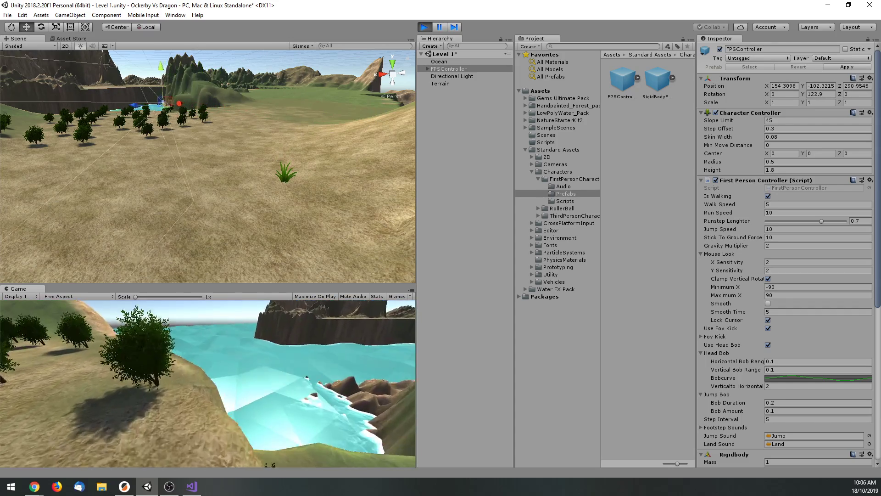
key(w)
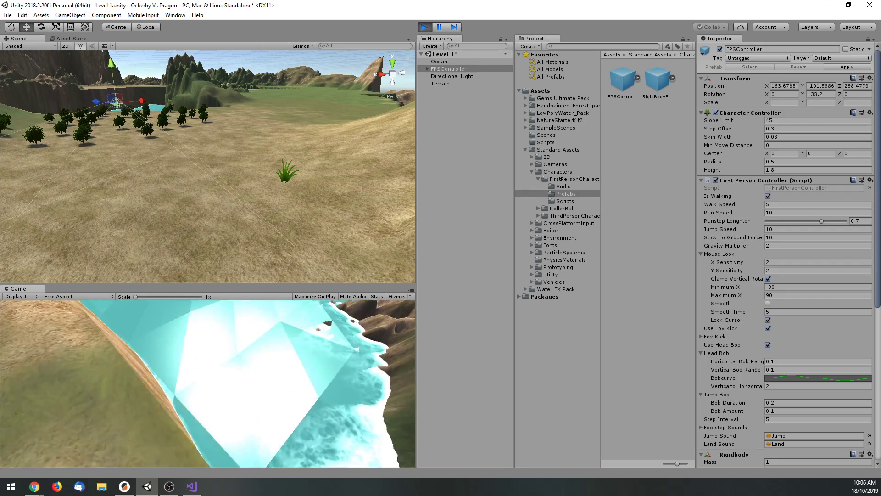
key(w)
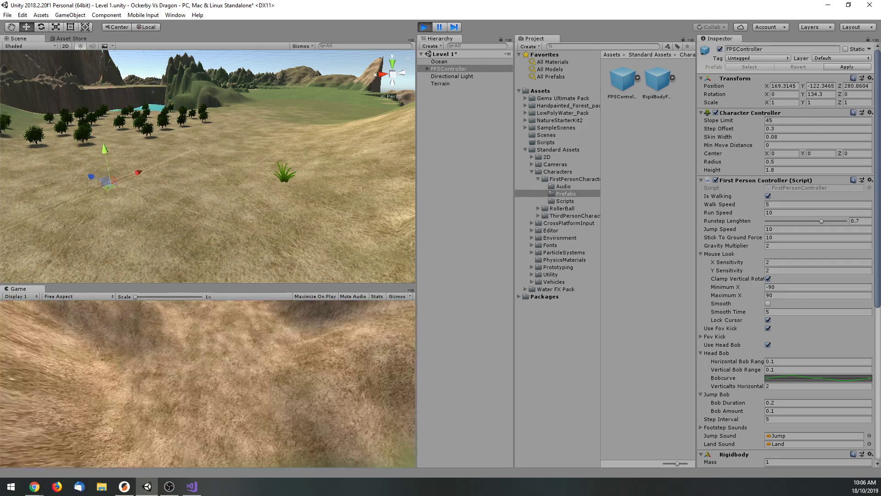
key(w)
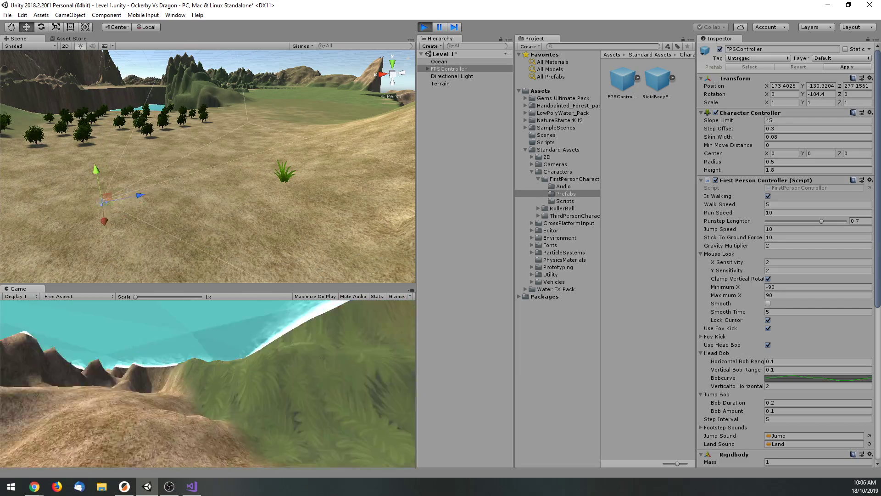
Step: Walk the character out of the water, up the green slope and back near the starting ground, and release the cursor
key(w)
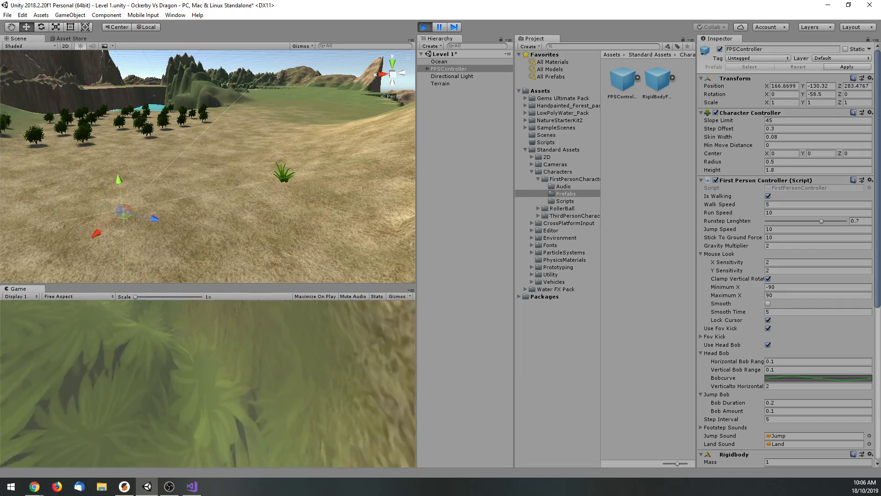
key(w)
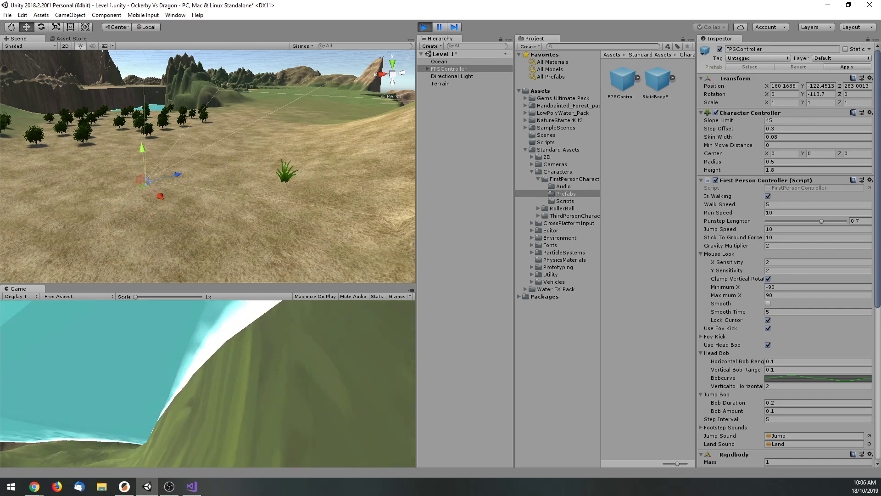
key(w)
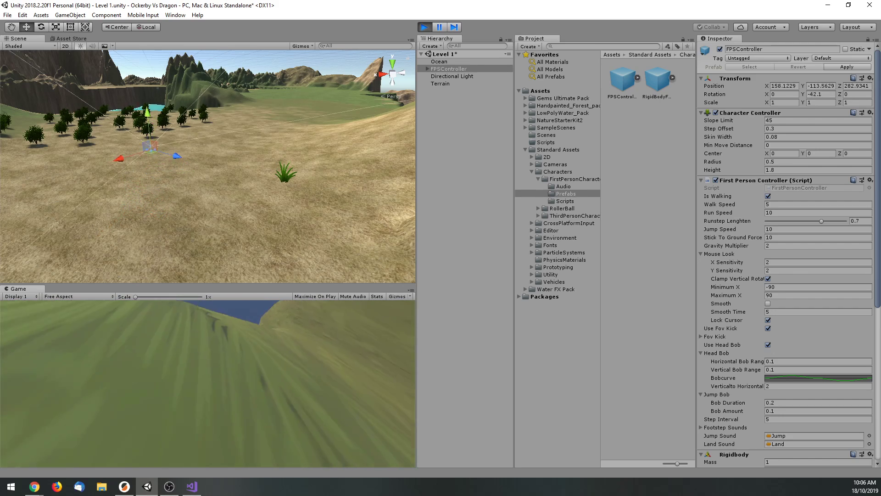
key(w)
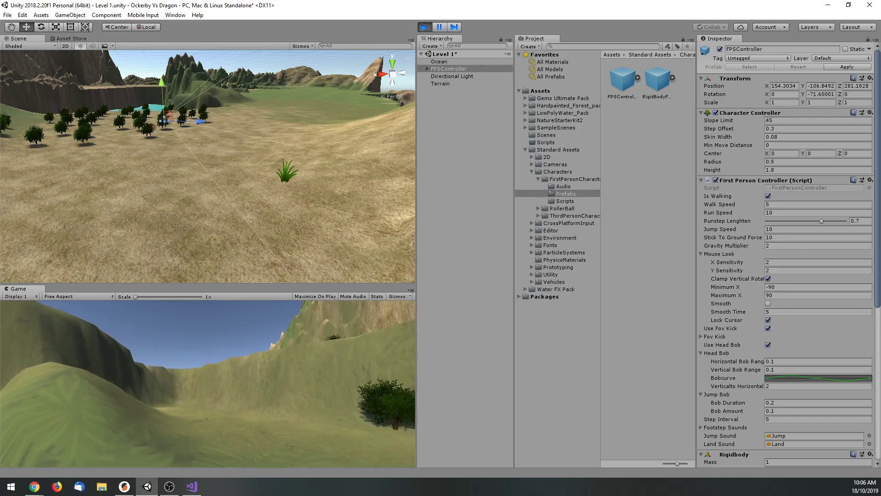
key(w)
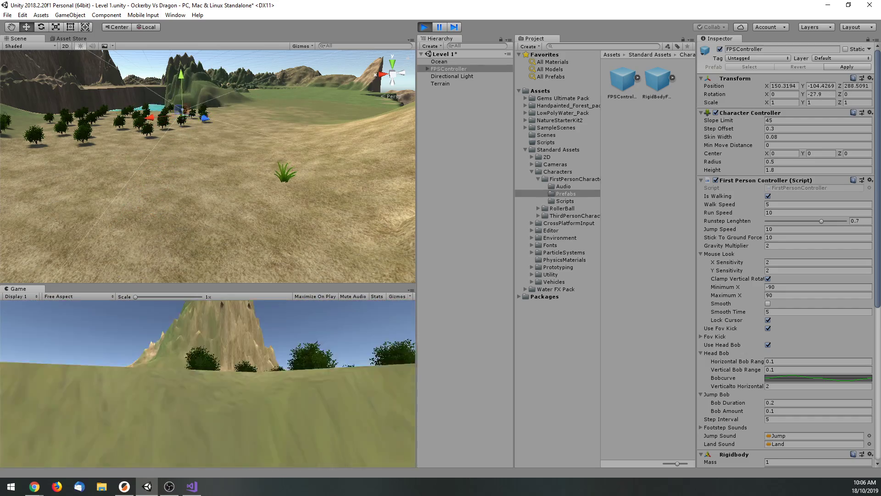
key(w)
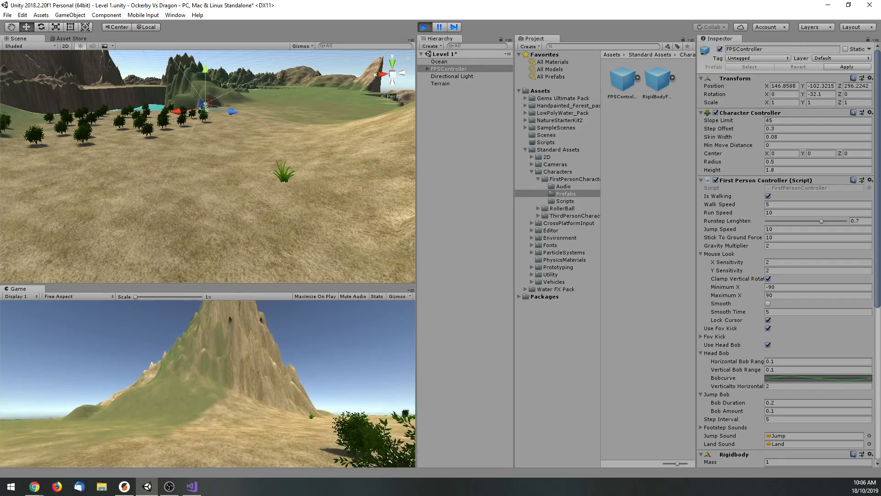
key(w)
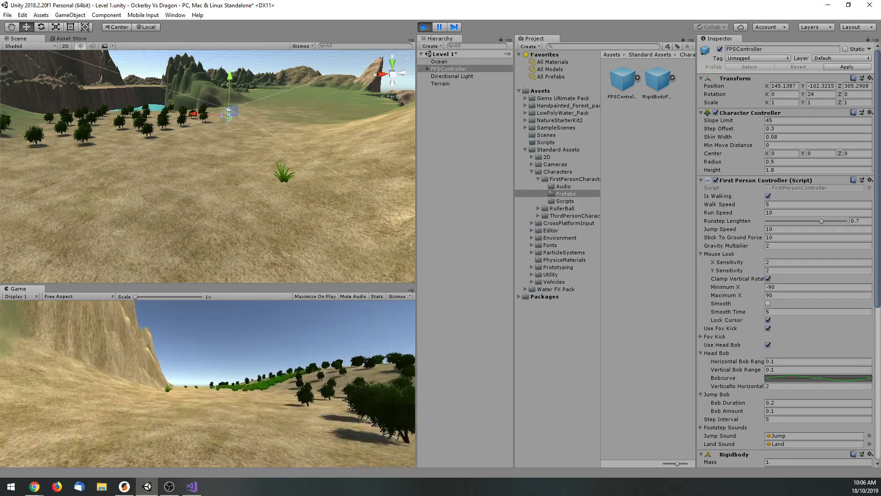
key(w)
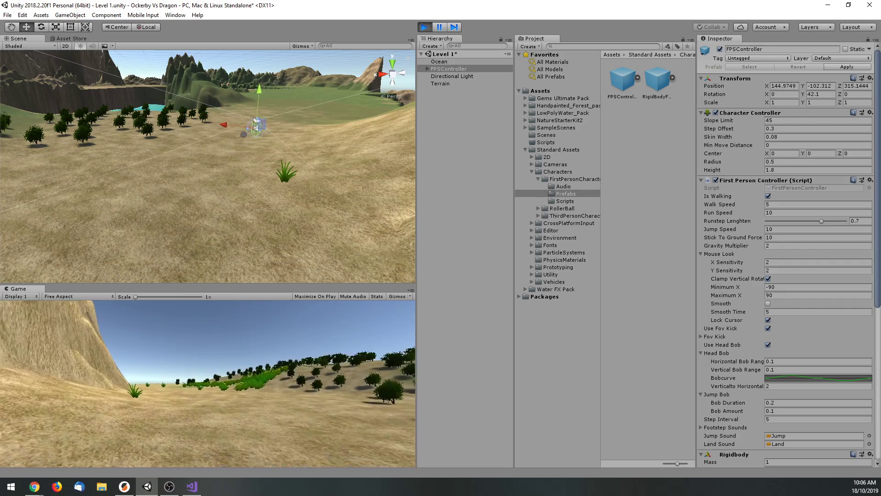
key(w)
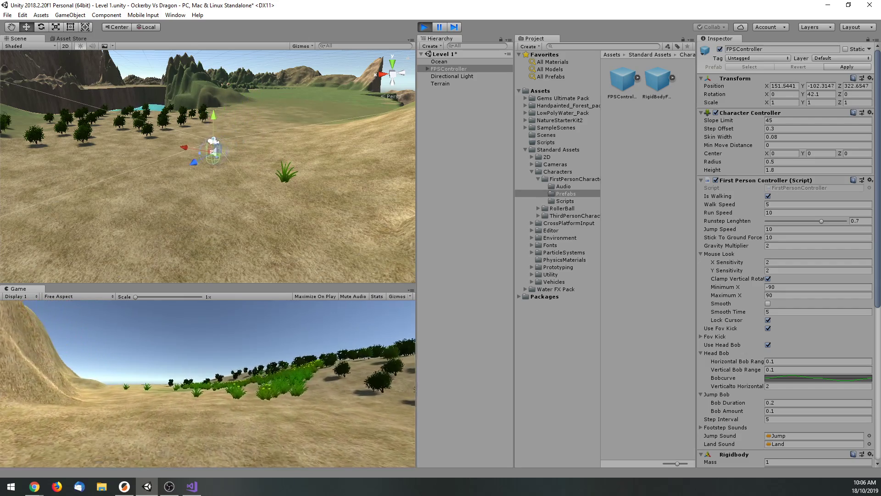
key(w)
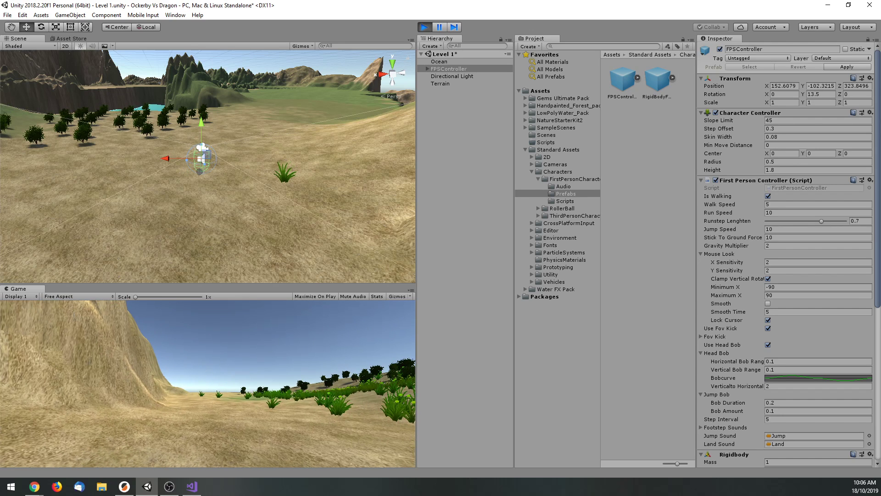
key(Escape)
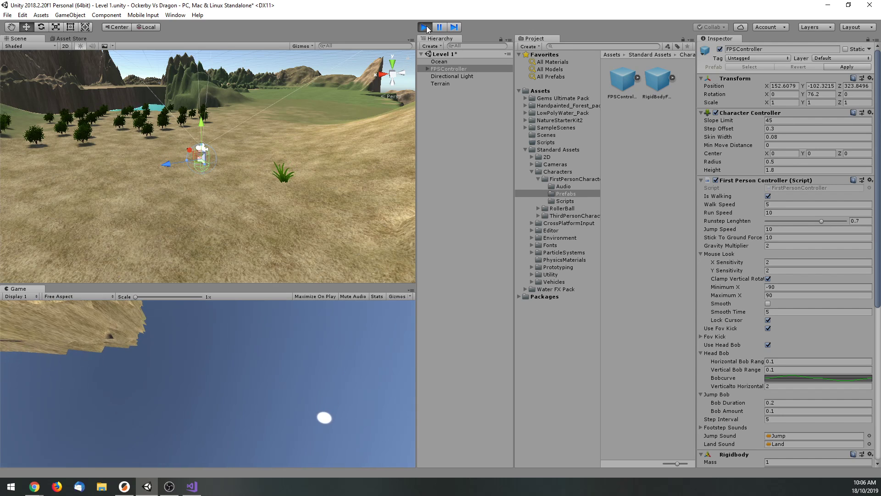